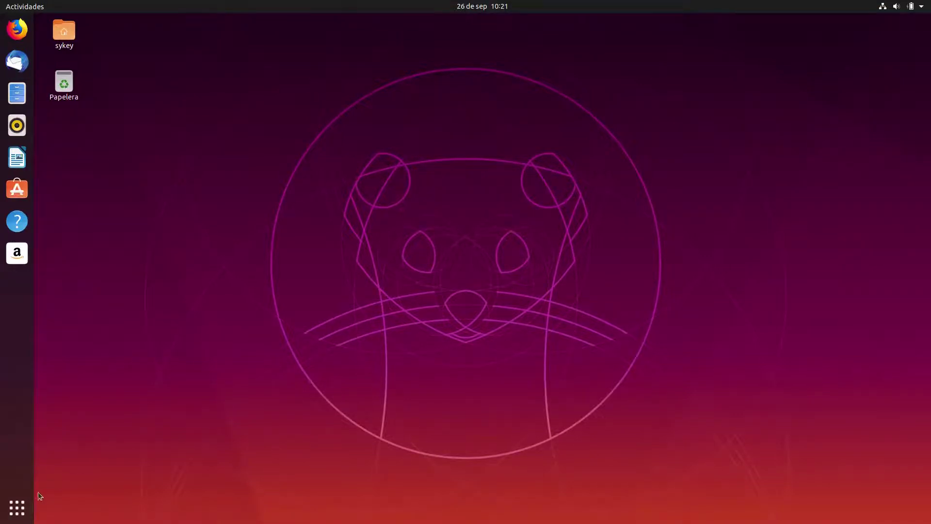
# Open a terminal, run free, and highlight the used memory value in its output
pyautogui.click(17, 507)
pyautogui.write('terminal')
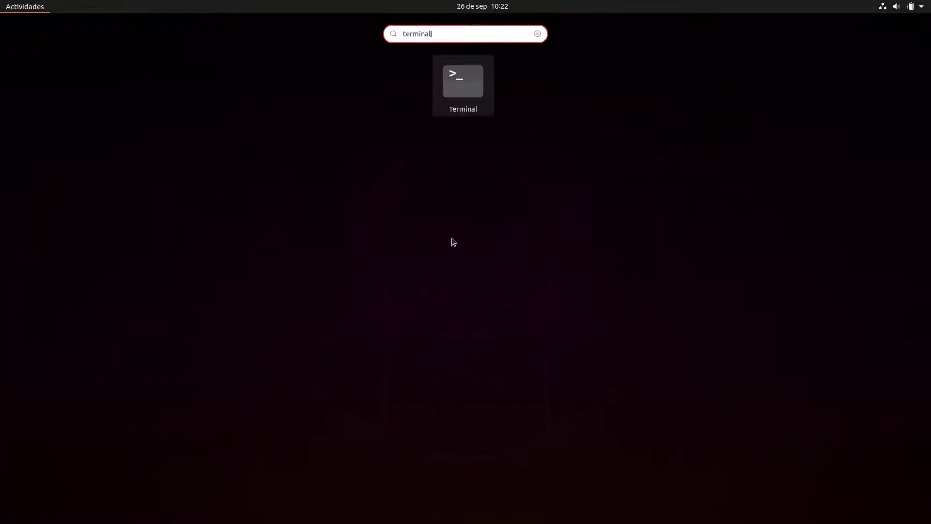
pyautogui.press('Return')
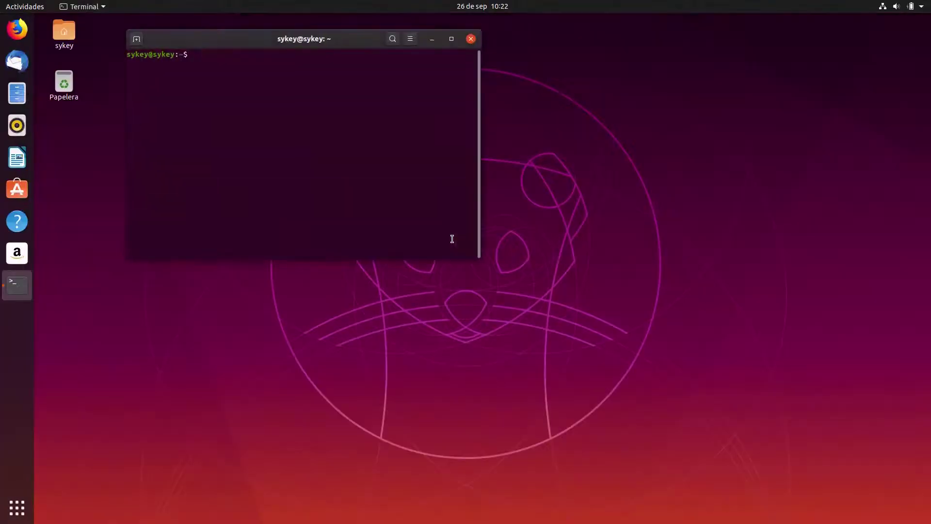
pyautogui.write('free')
pyautogui.press('Return')
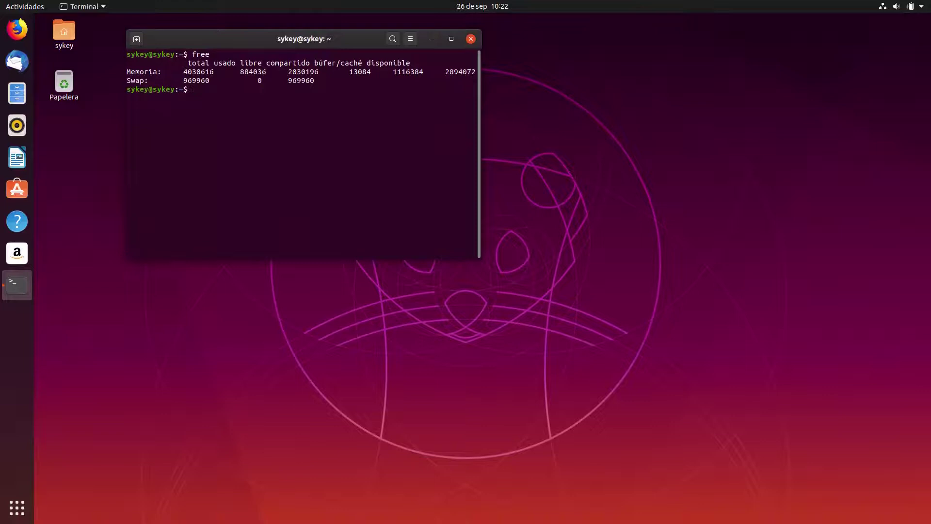
pyautogui.doubleClick(241, 71)
# Check CPU, memory and network usage in the system monitor, then close it and the terminal
pyautogui.click(19, 509)
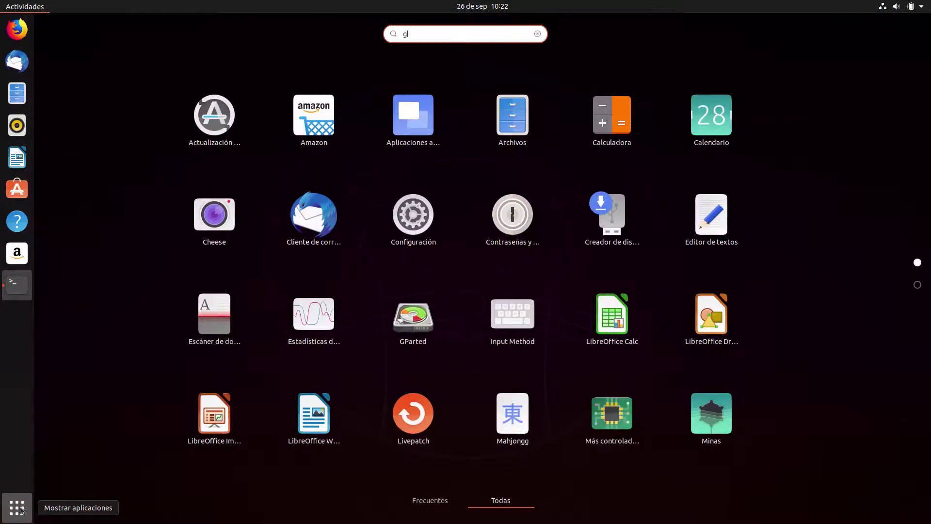
pyautogui.write('ges')
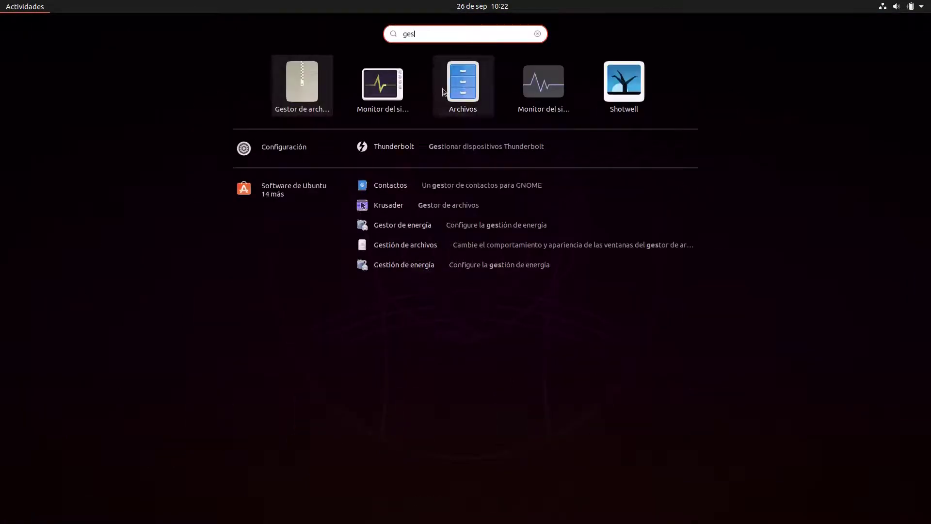
pyautogui.click(392, 82)
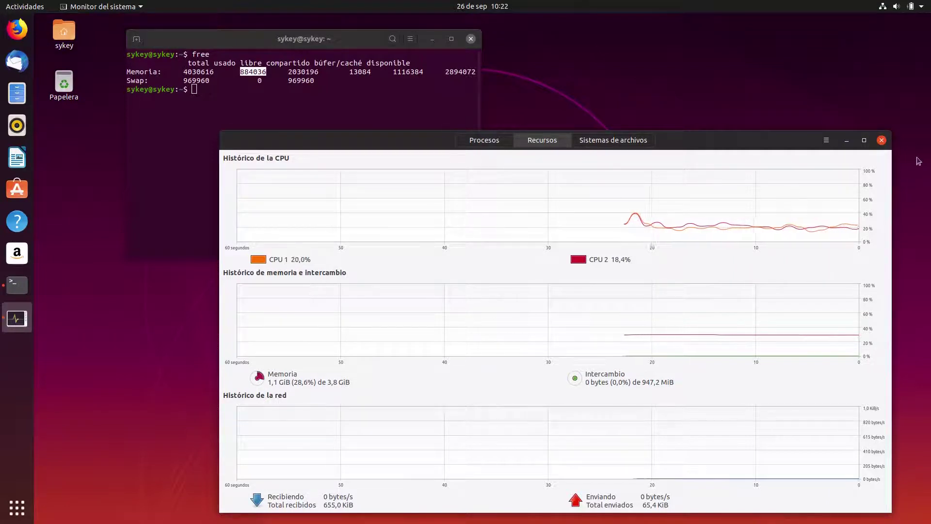
pyautogui.click(881, 140)
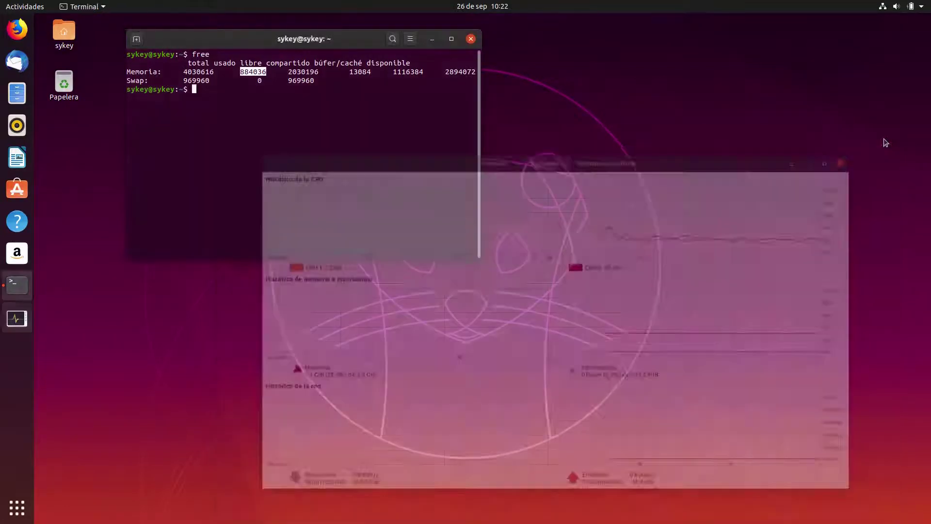
pyautogui.click(470, 39)
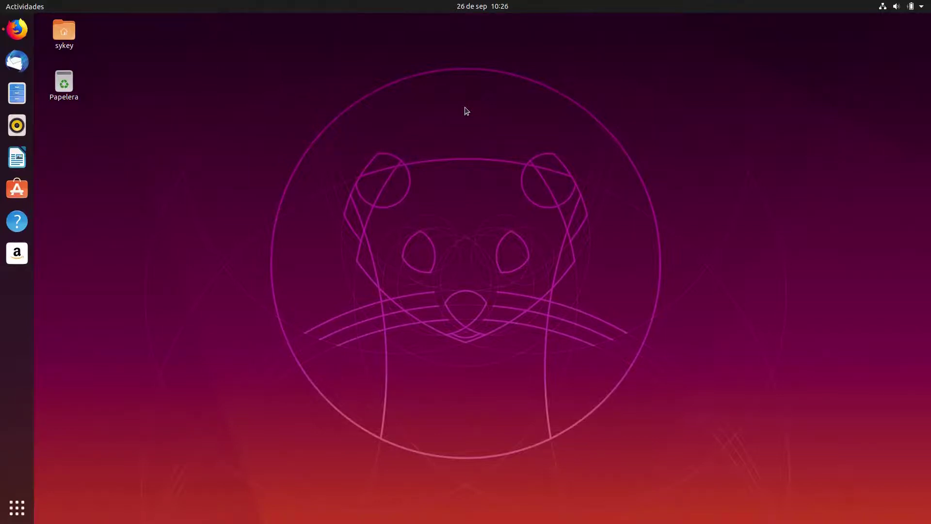
# Switch to Firefox and view the channel's playlist "Instalando y/o actualizando Sistemas operativos"
pyautogui.click(22, 31)
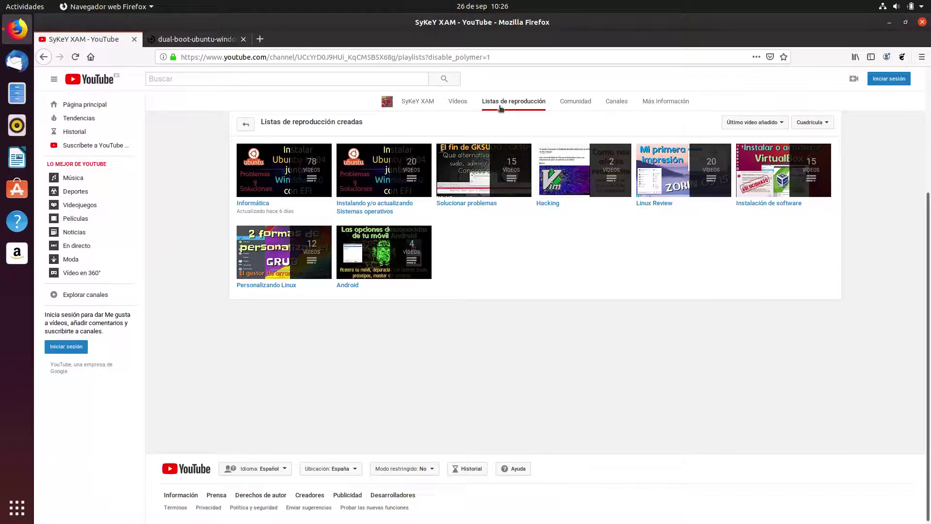
pyautogui.click(361, 204)
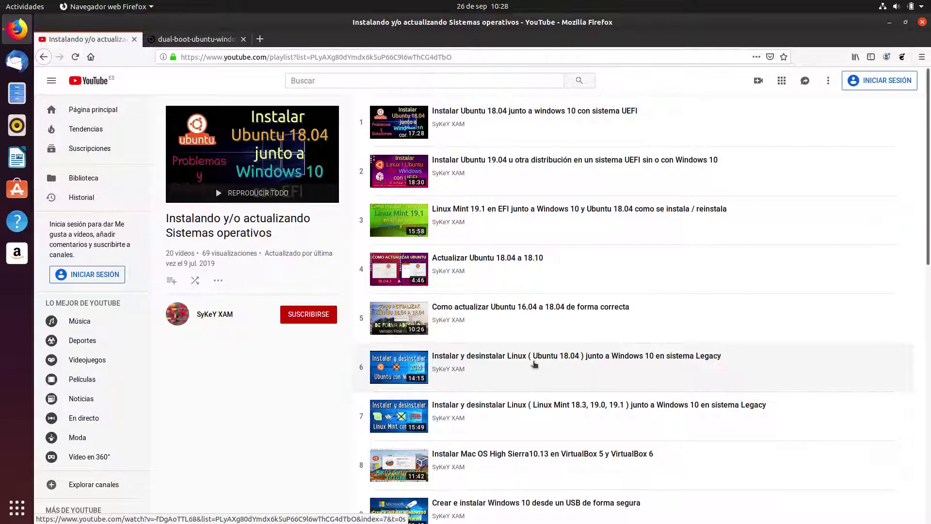
# View the dual-boot installation type image, keep both browser pages open, and minimize Firefox
pyautogui.click(212, 39)
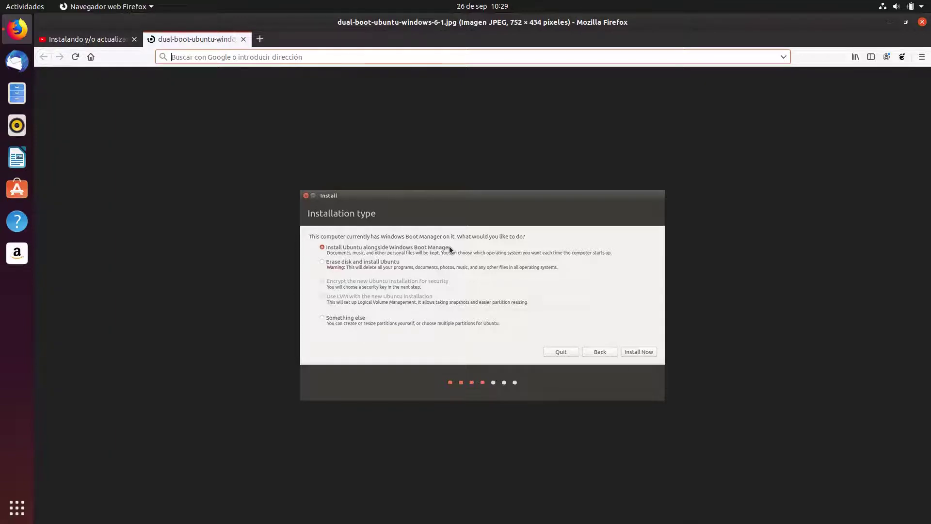
pyautogui.click(922, 22)
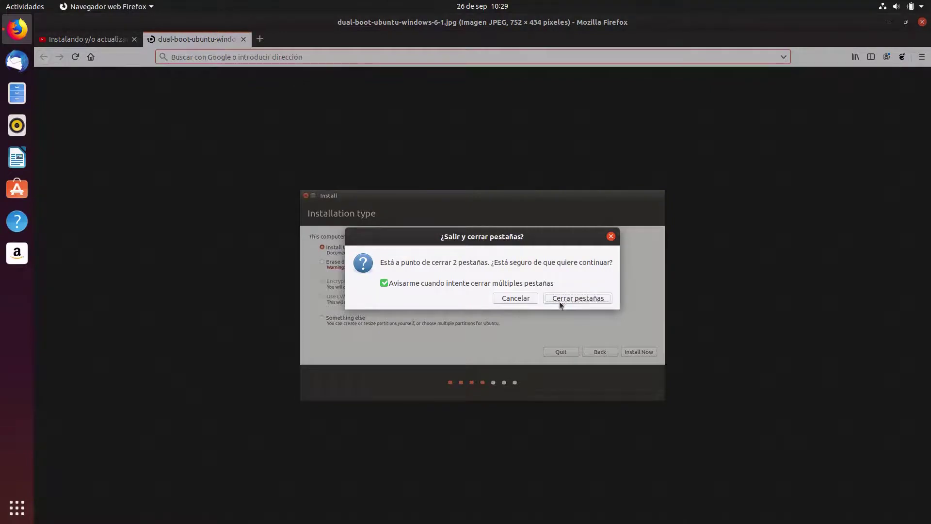
pyautogui.click(522, 298)
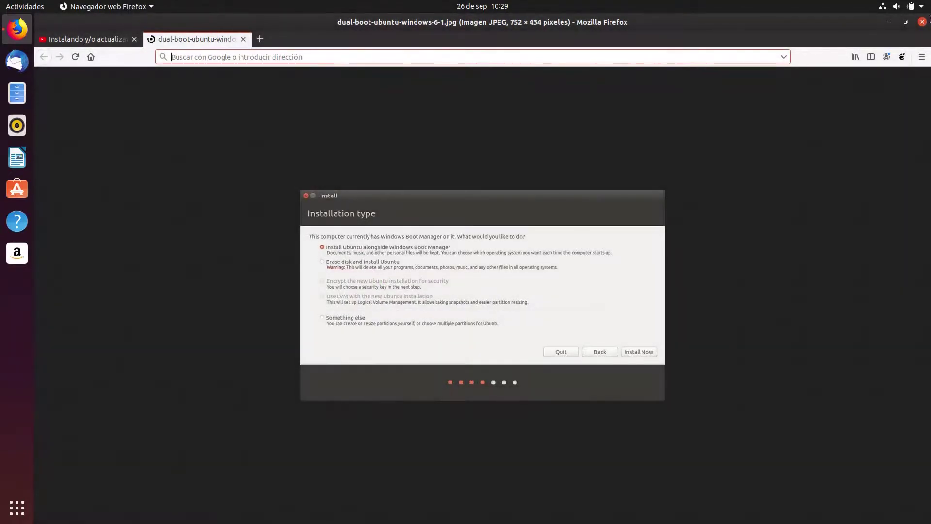
pyautogui.click(890, 22)
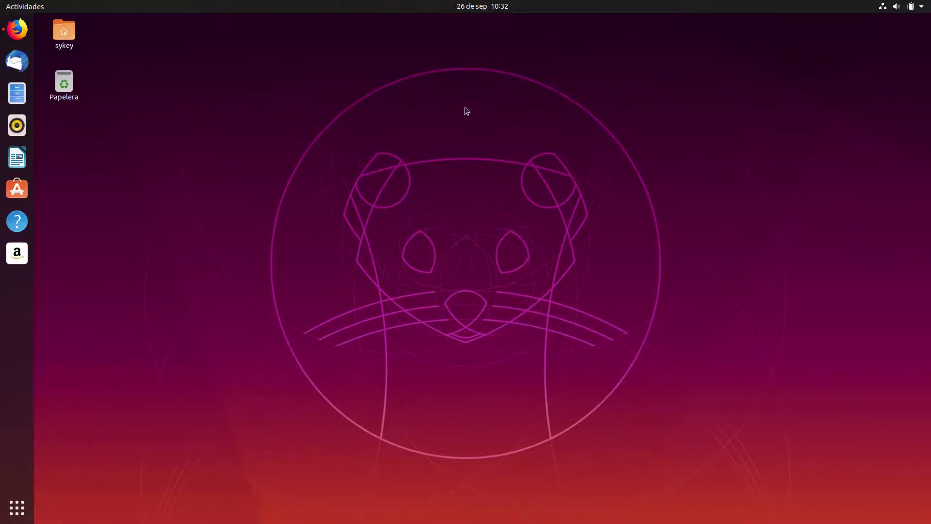
# Look at the desktop's system status options and the calendar with notifications, then dismiss them
pyautogui.click(924, 11)
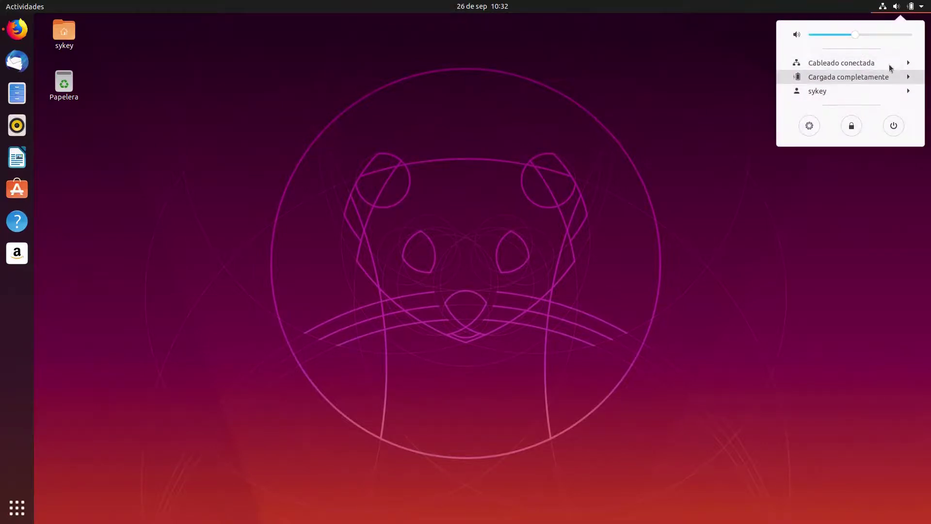
pyautogui.click(500, 11)
pyautogui.click(499, 11)
pyautogui.click(500, 11)
pyautogui.click(500, 11)
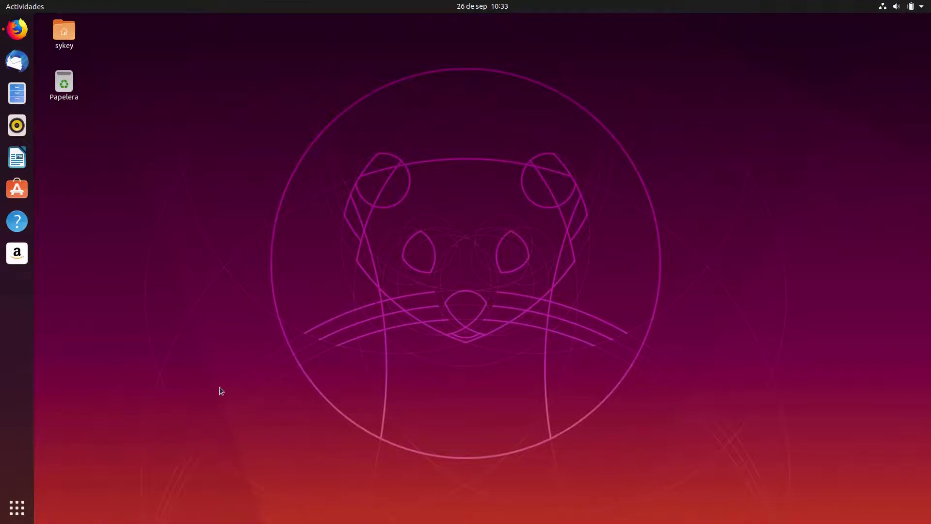
# Open the Retoques app's appearance settings and set the applications theme to Adwaita
pyautogui.click(22, 509)
pyautogui.write('retol')
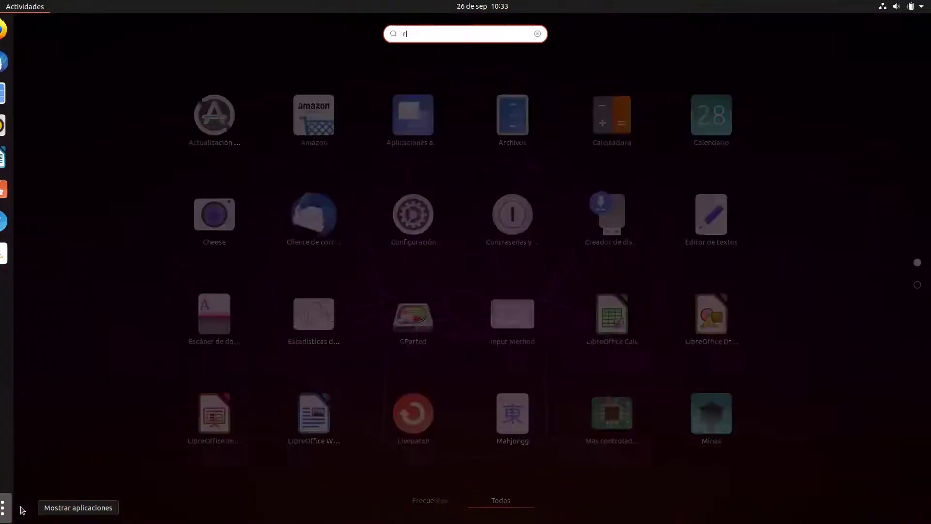
pyautogui.press('Return')
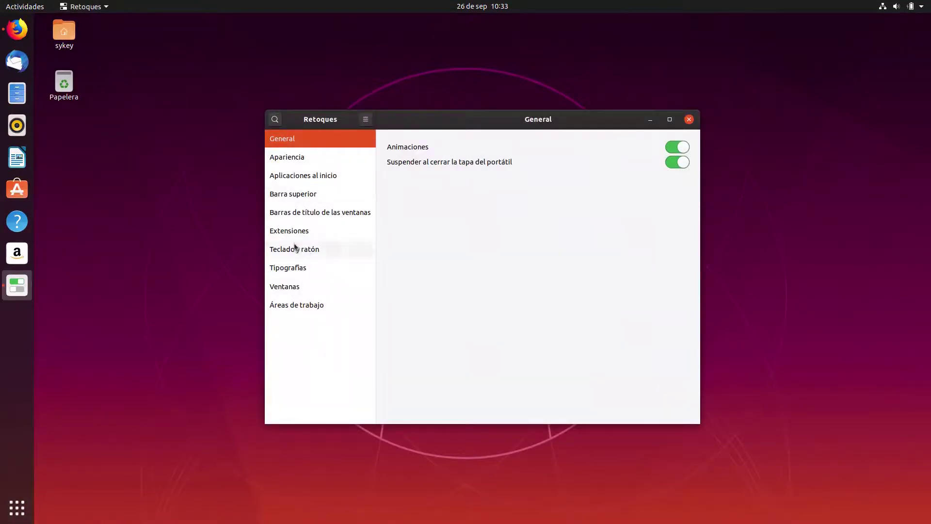
pyautogui.click(303, 160)
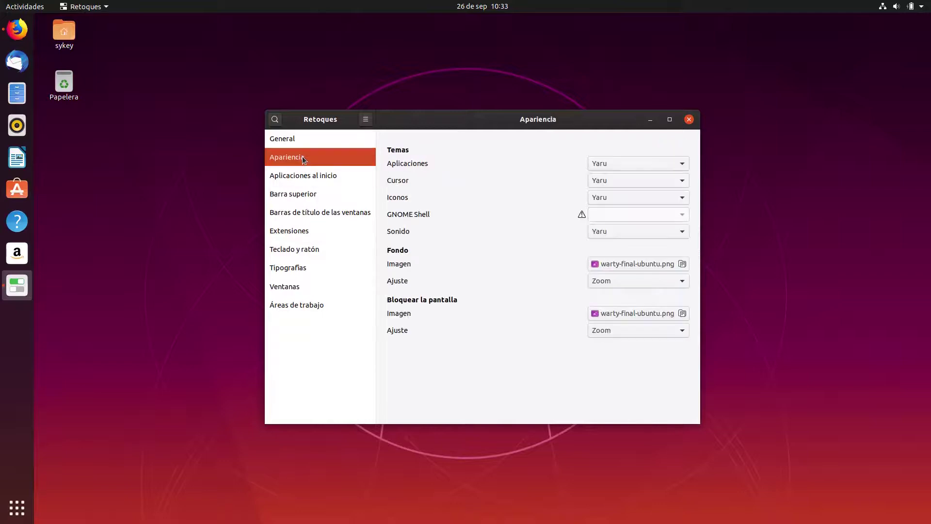
pyautogui.click(685, 164)
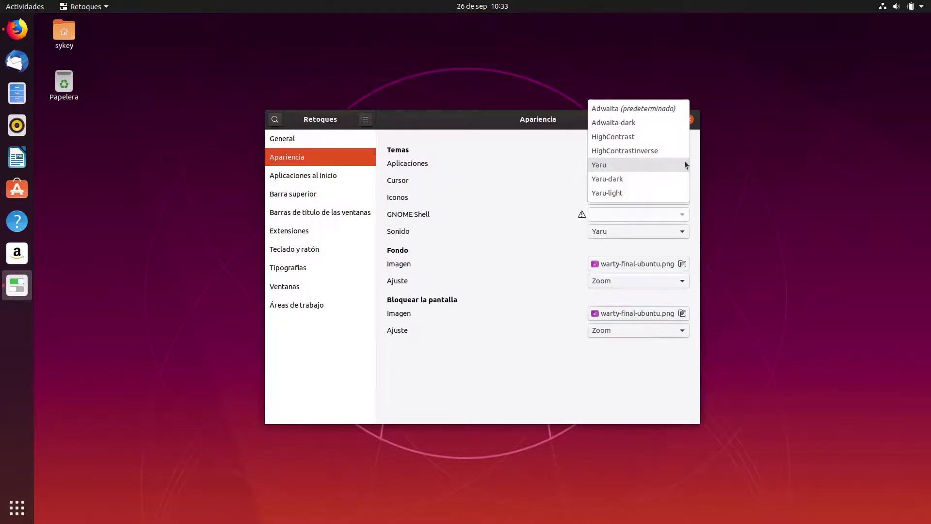
pyautogui.click(637, 110)
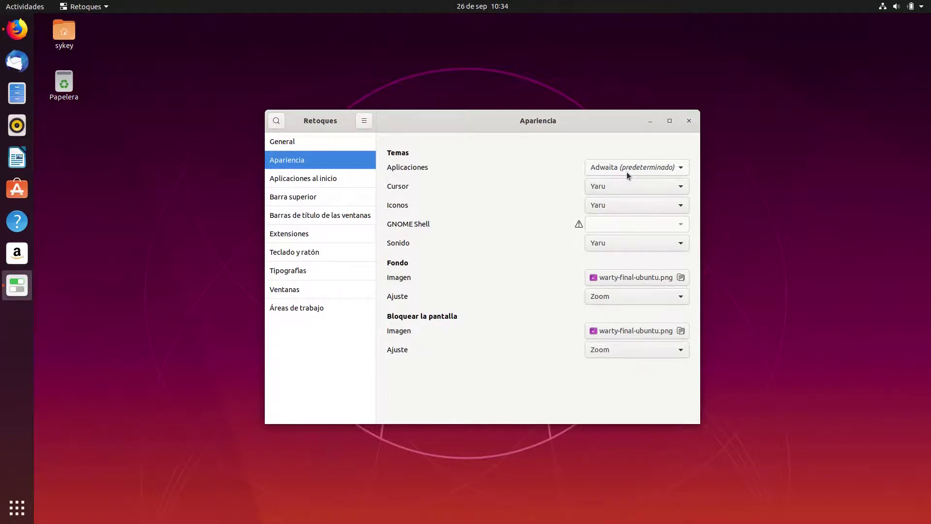
# Set the applications theme back to Yaru and close Retoques
pyautogui.click(679, 168)
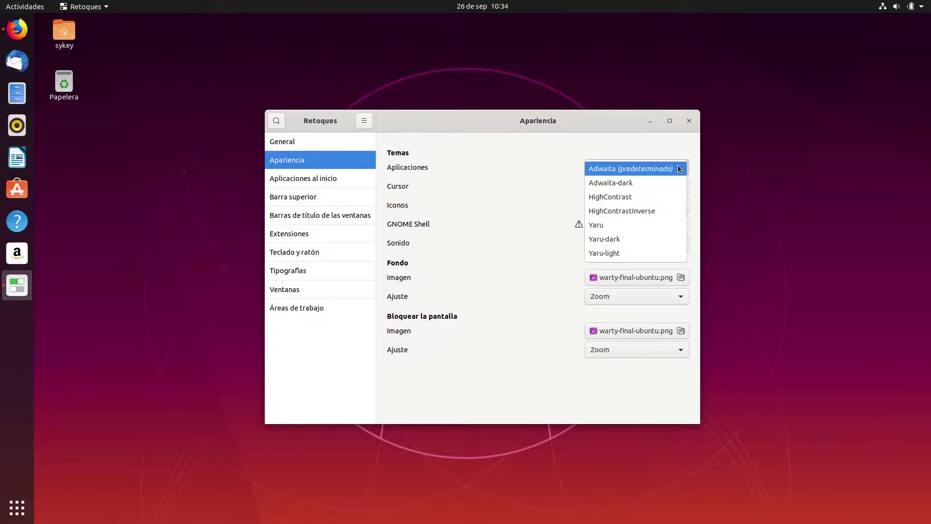
pyautogui.click(618, 224)
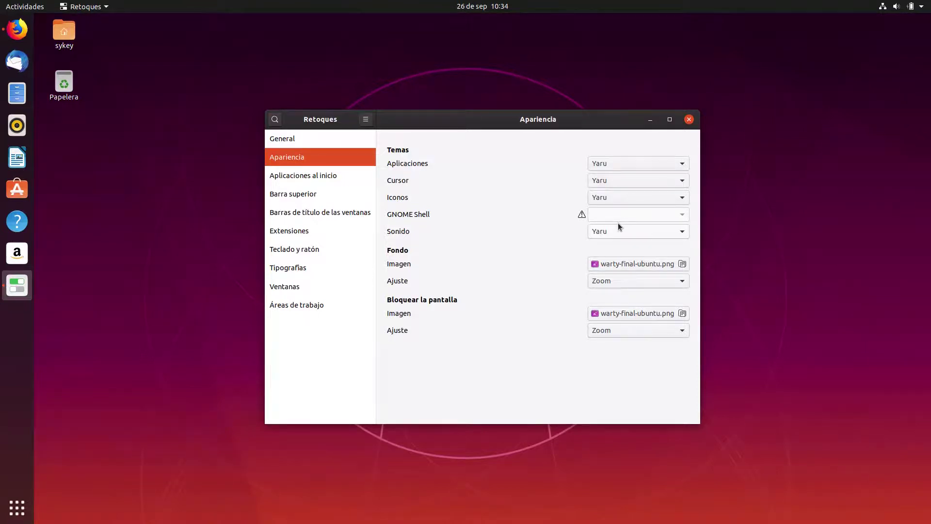
pyautogui.click(689, 120)
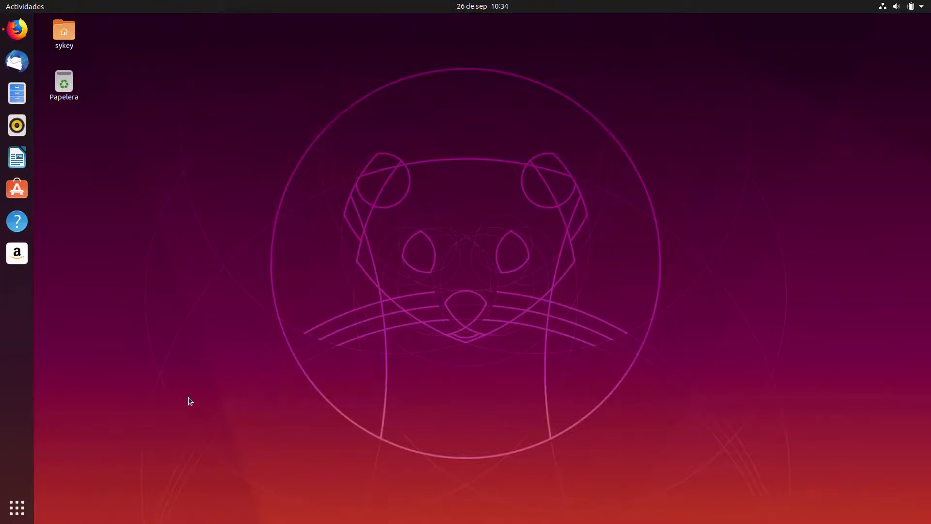
# Group the Vídeos app and the document viewer into a new folder in the applications overview
pyautogui.click(17, 509)
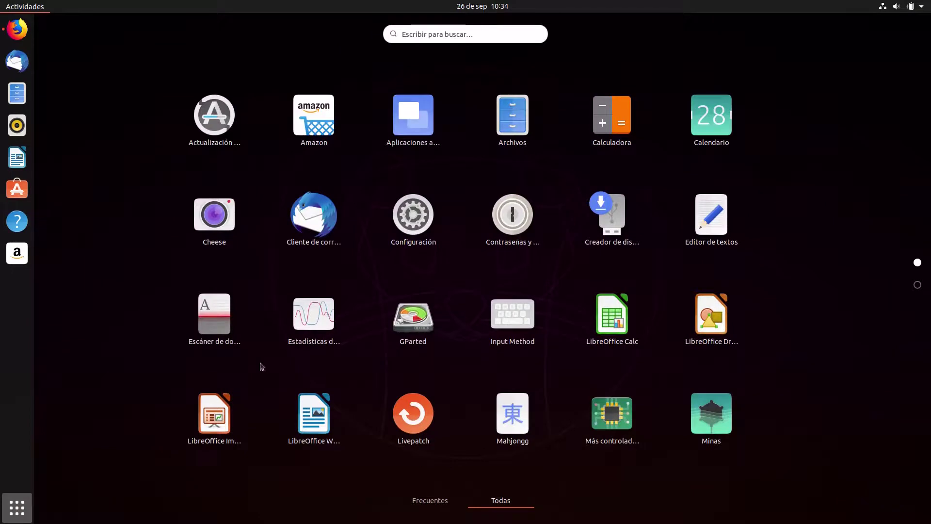
pyautogui.scroll(-1, 261, 366)
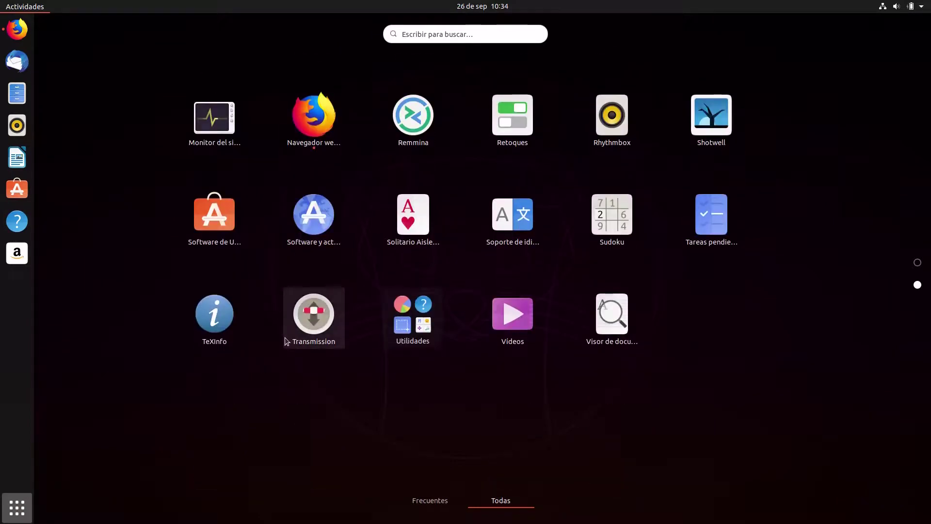
pyautogui.moveTo(522, 319); pyautogui.dragTo(615, 324)
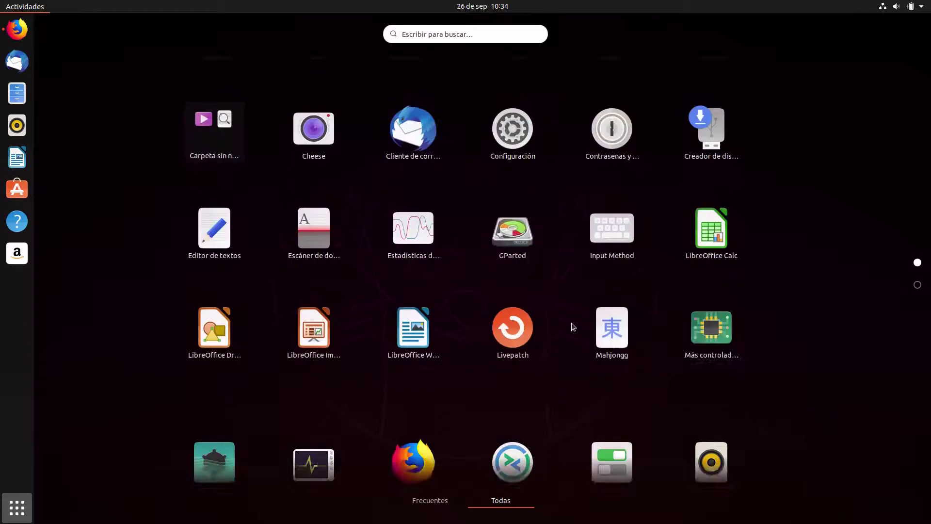
# Take Vídeos and the document viewer out of the new app folder and close the applications overview
pyautogui.click(220, 213)
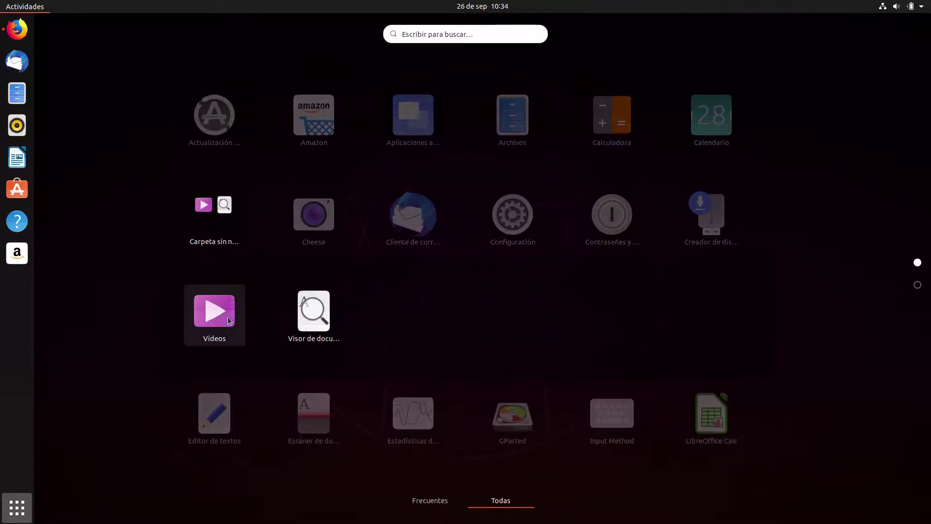
pyautogui.moveTo(217, 314); pyautogui.dragTo(408, 341)
pyautogui.moveTo(209, 315); pyautogui.dragTo(364, 202)
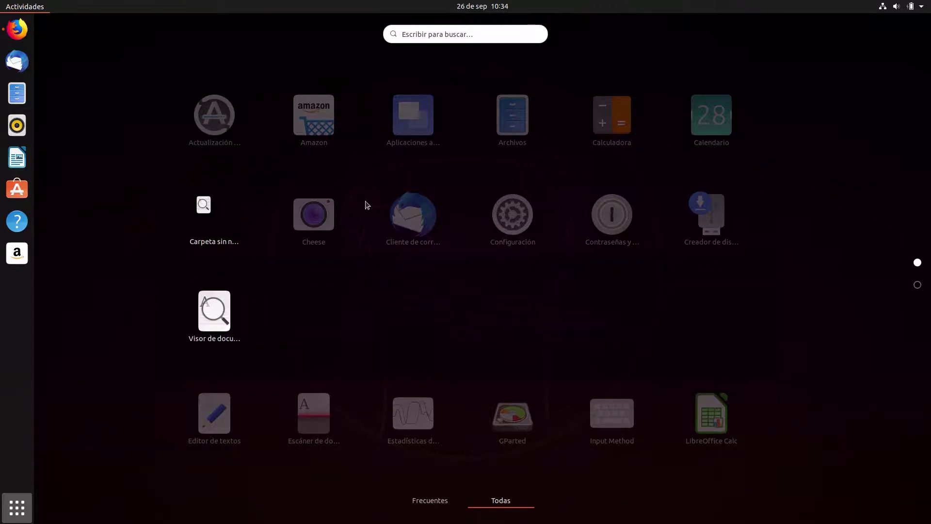
pyautogui.click(211, 216)
pyautogui.moveTo(215, 315); pyautogui.dragTo(427, 248)
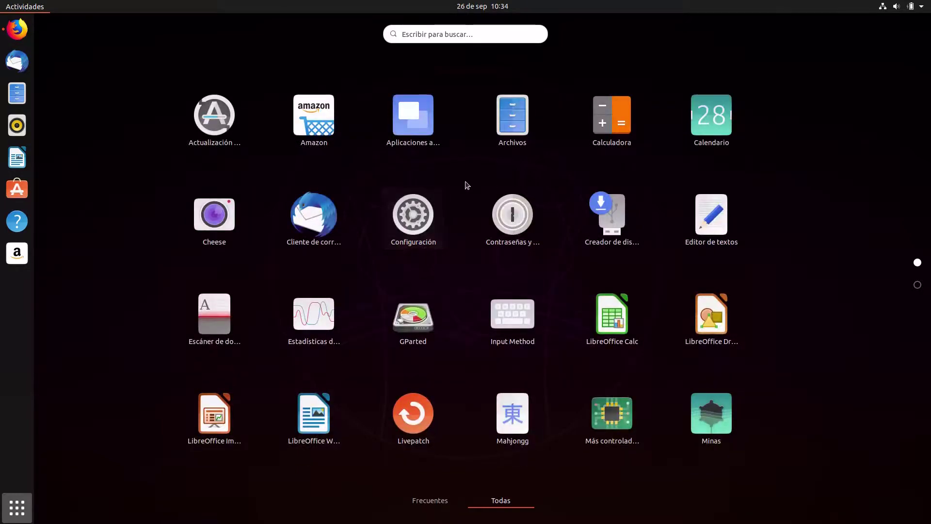
pyautogui.scroll(-1, 466, 194)
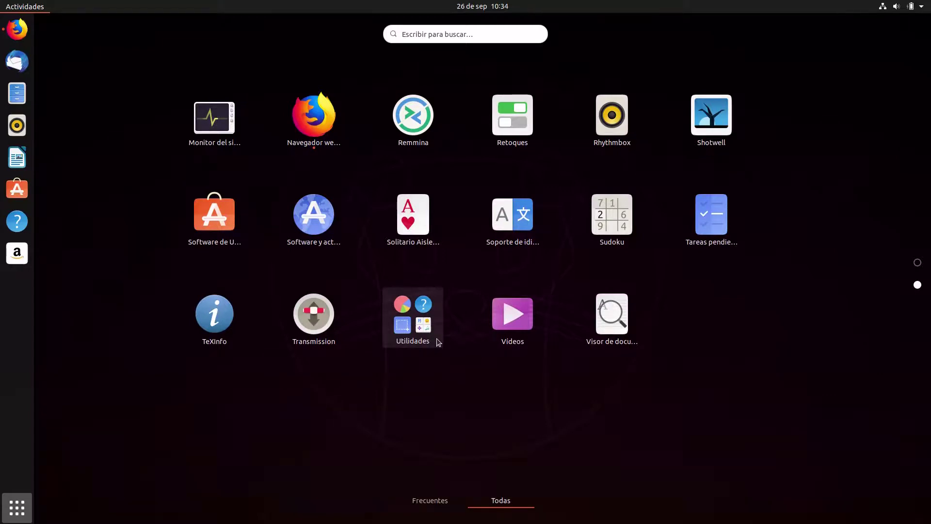
pyautogui.click(16, 510)
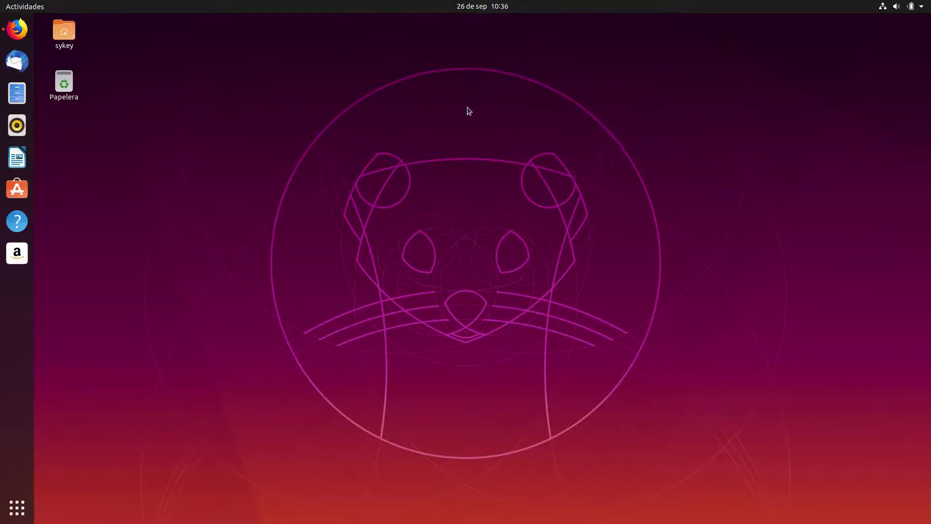
# Check Firefox's version in its About information, and close the browser together with both open tabs
pyautogui.click(50, 44)
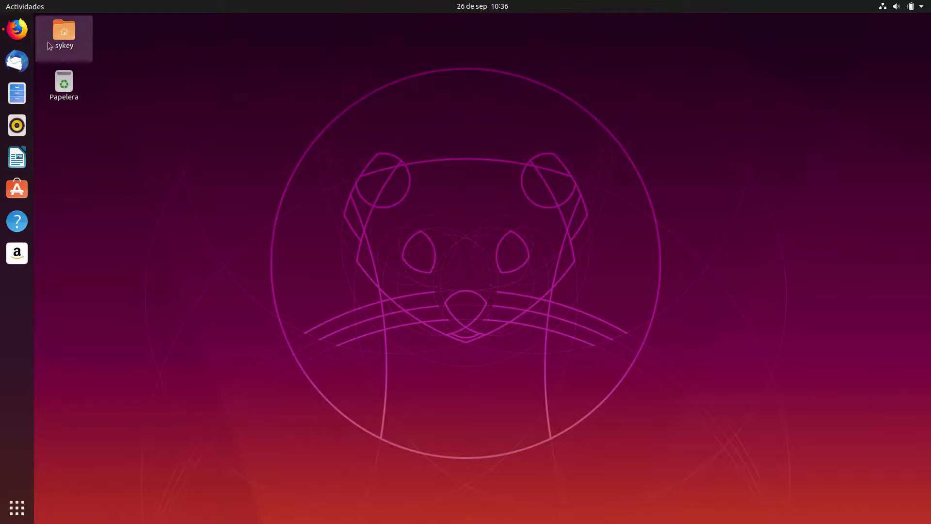
pyautogui.click(18, 29)
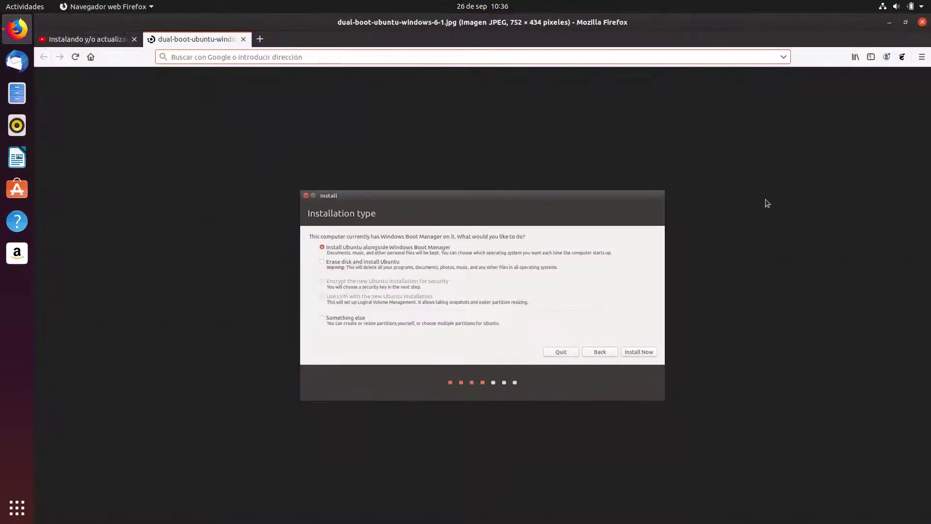
pyautogui.click(922, 56)
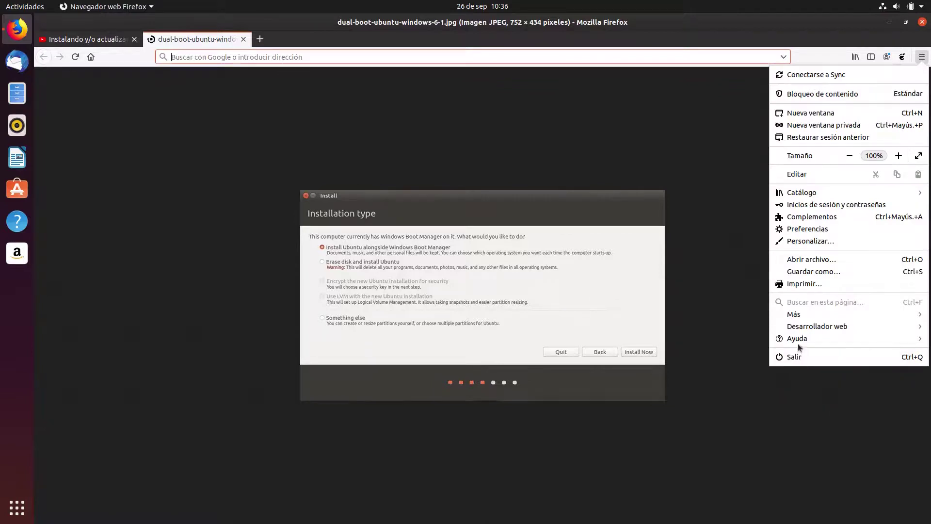
pyautogui.click(819, 342)
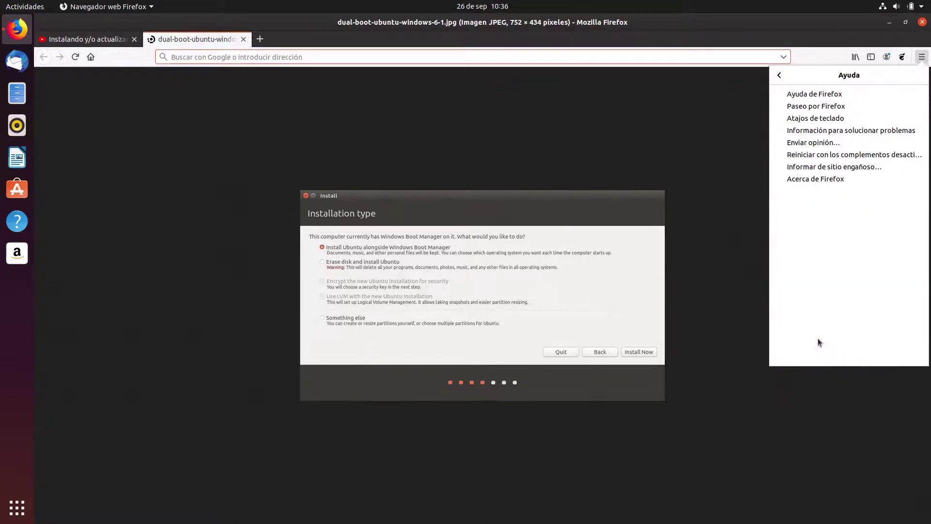
pyautogui.click(833, 179)
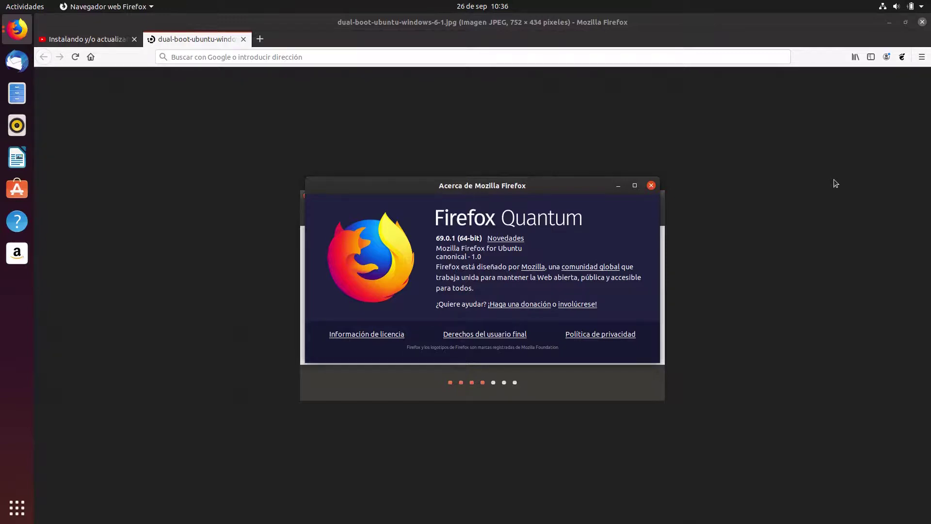
pyautogui.click(651, 186)
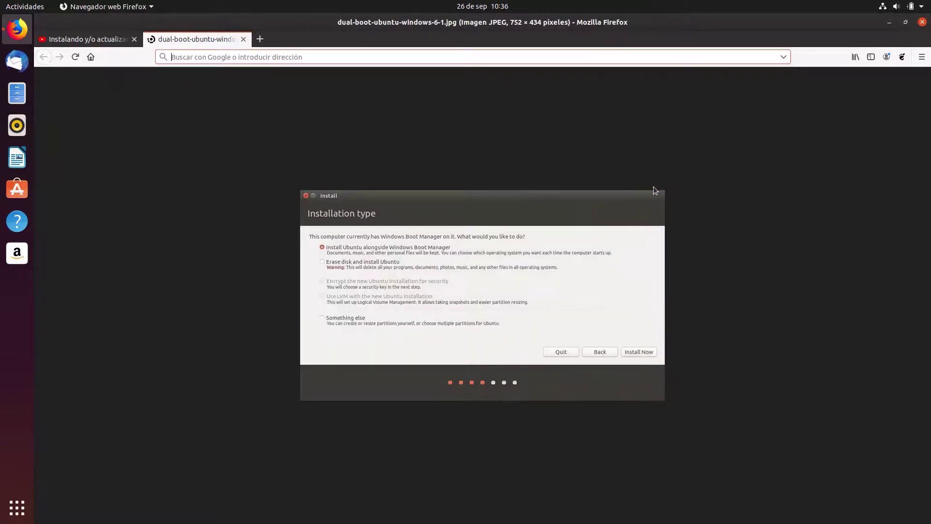
pyautogui.click(923, 22)
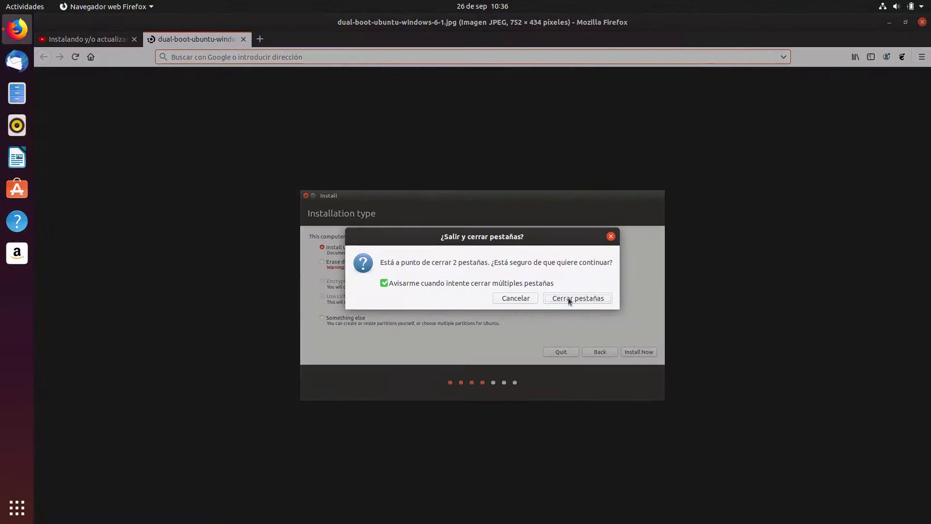
pyautogui.click(568, 297)
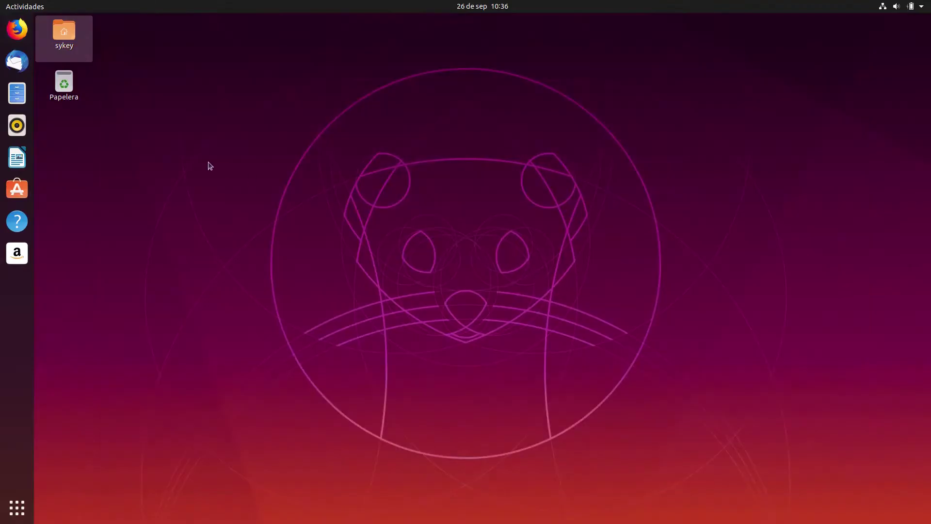
# Open LibreOffice Writer, dismiss the tip of the day, check the LibreOffice version information and close Writer
pyautogui.click(17, 158)
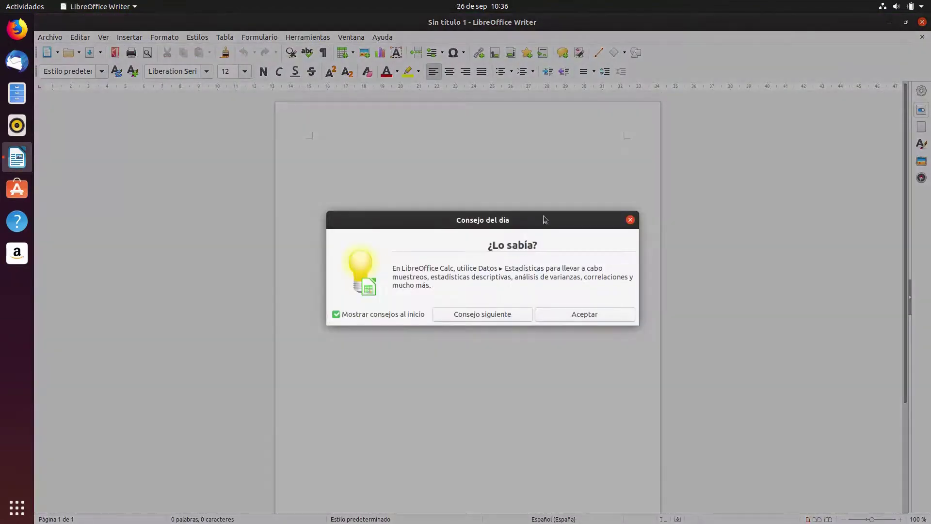
pyautogui.click(630, 220)
pyautogui.click(383, 37)
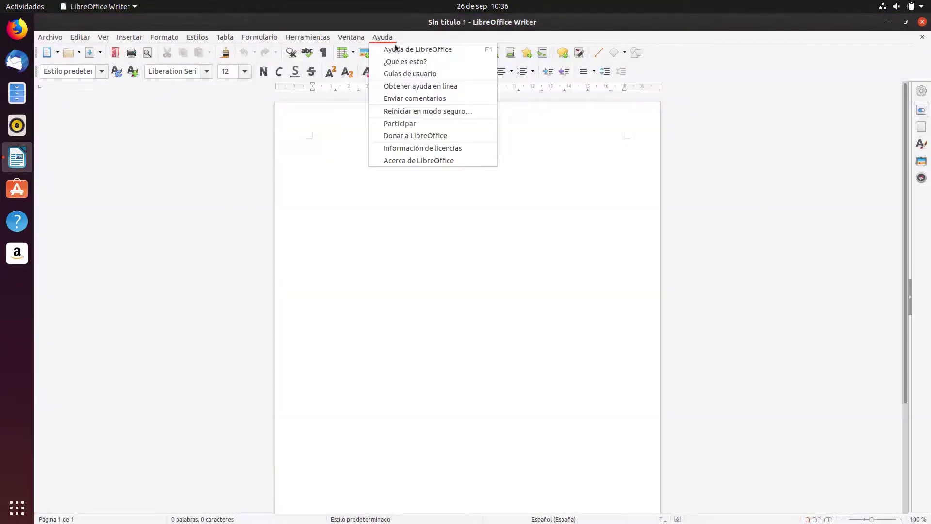
pyautogui.click(430, 160)
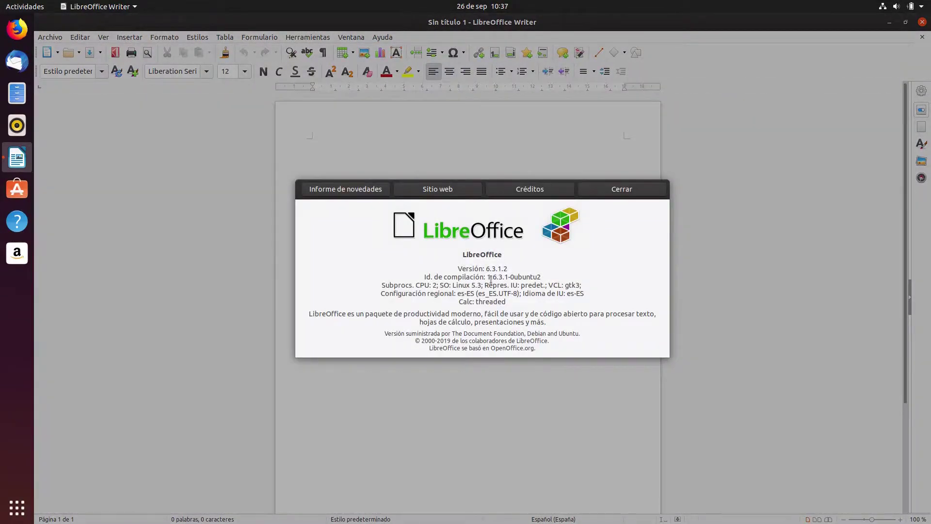
pyautogui.moveTo(486, 269); pyautogui.dragTo(497, 271)
pyautogui.click(626, 193)
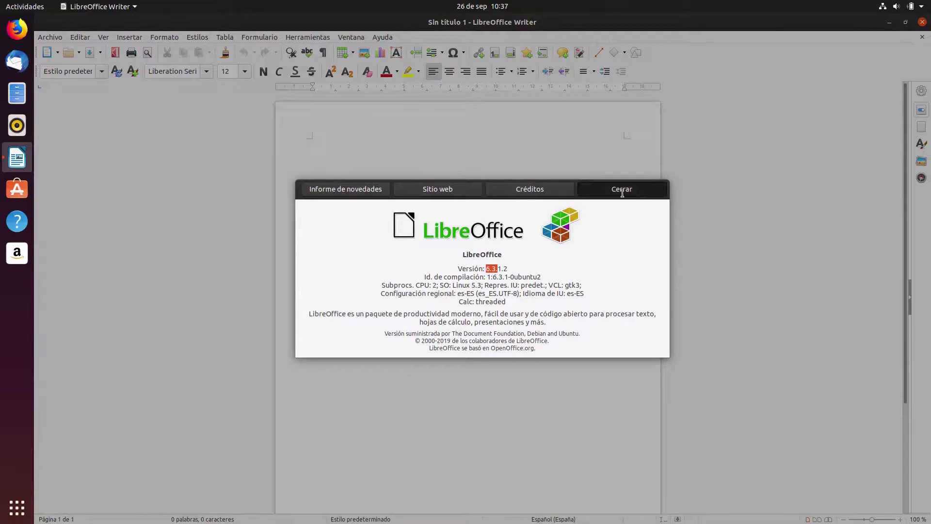
pyautogui.click(921, 22)
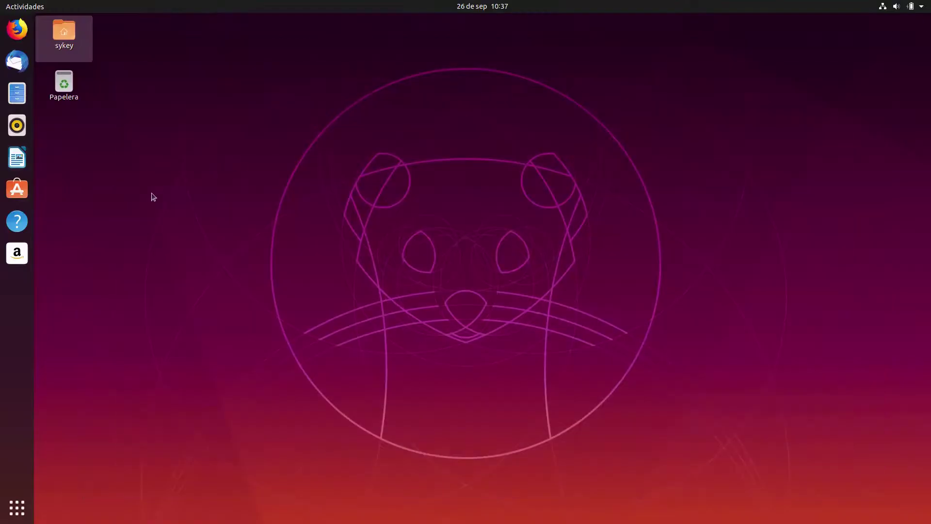
# Open the Archivos file manager, check its version in the About information and close it
pyautogui.click(17, 93)
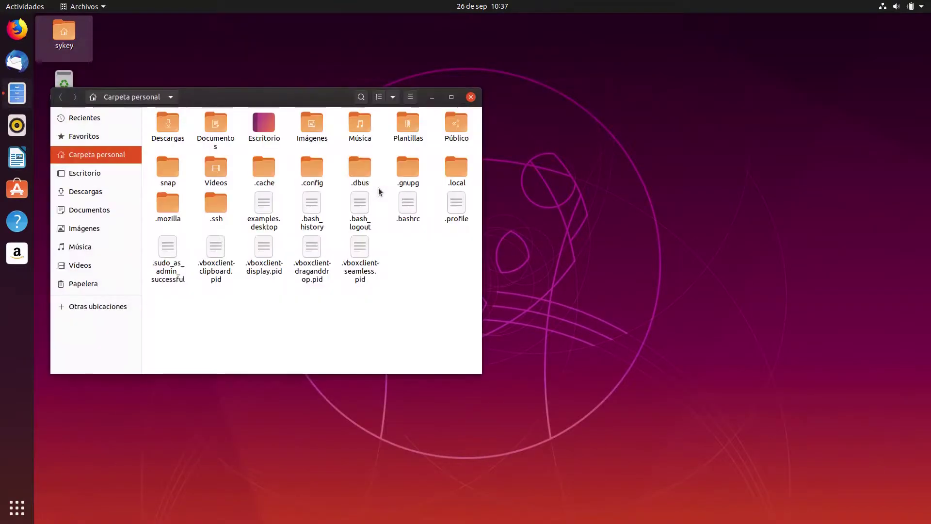
pyautogui.click(410, 98)
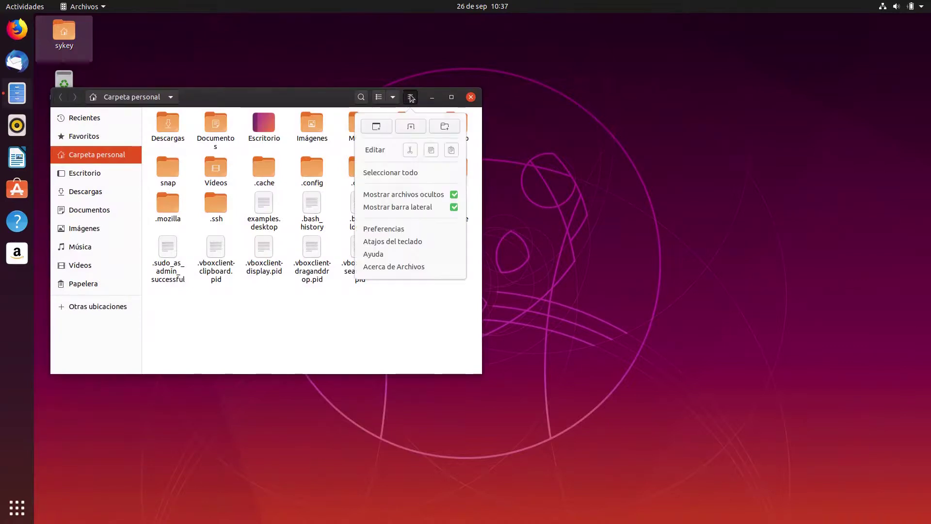
pyautogui.click(409, 267)
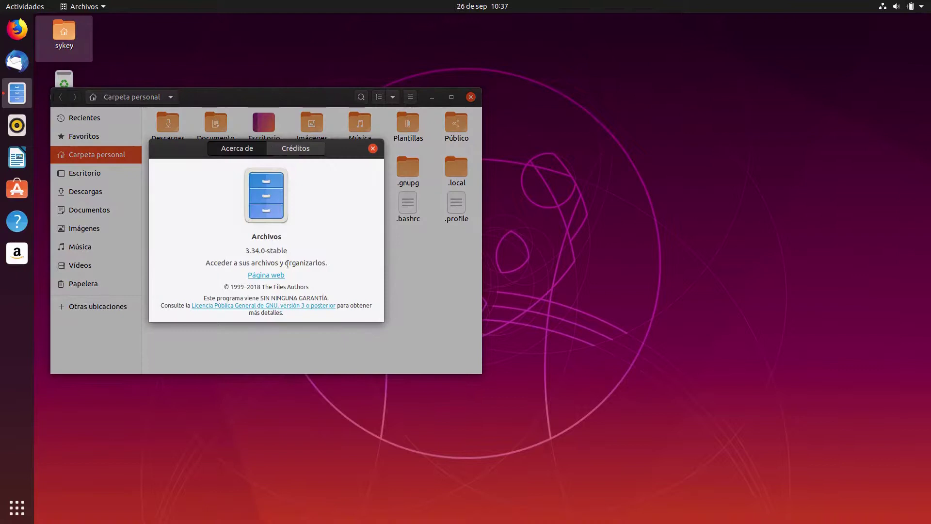
pyautogui.click(373, 148)
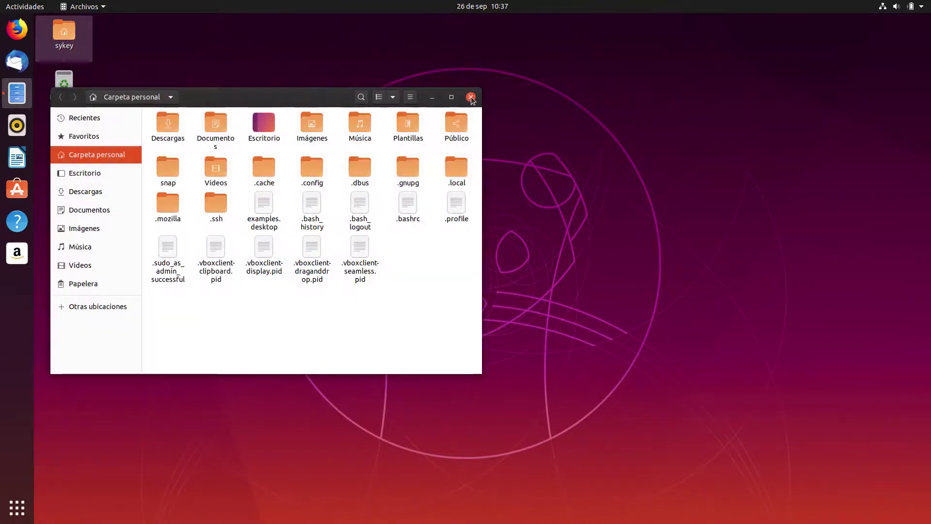
pyautogui.click(471, 98)
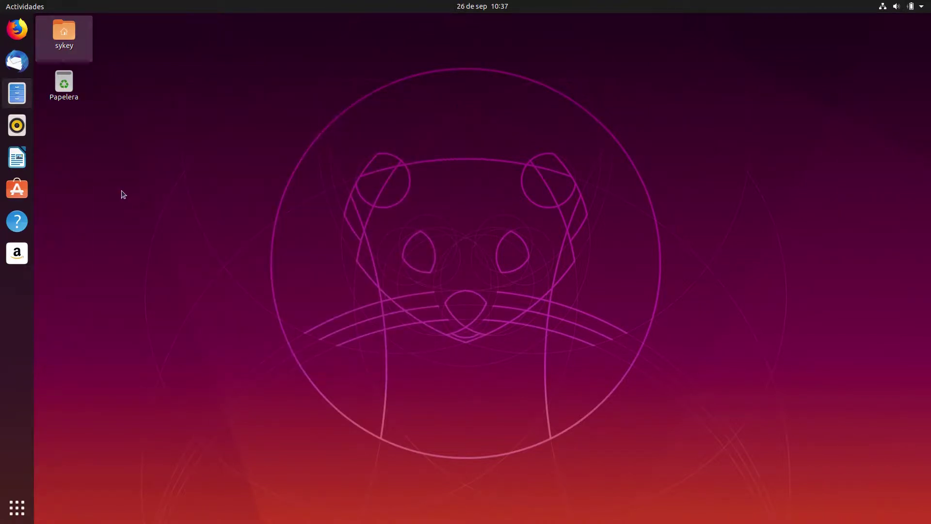
# Open Terminal and query the GNOME Shell version with gnome-shell --version
pyautogui.click(20, 513)
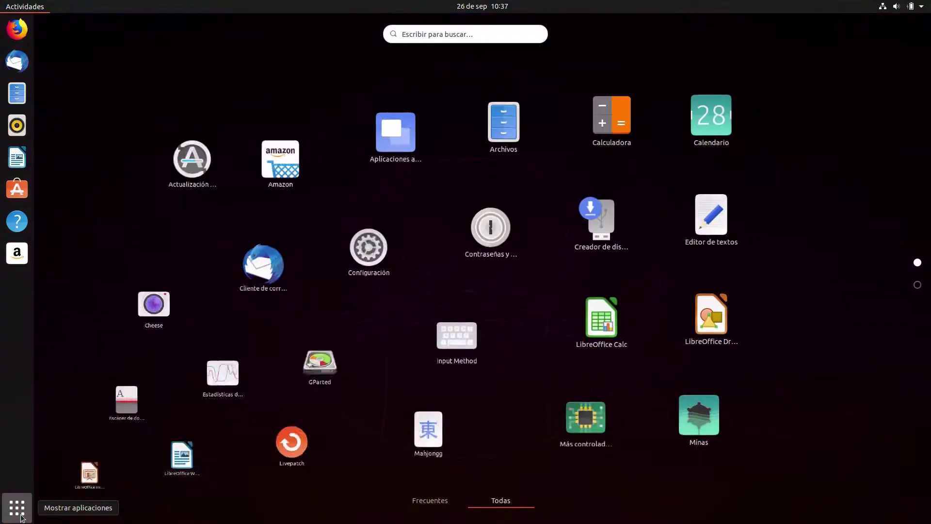
pyautogui.write('termin')
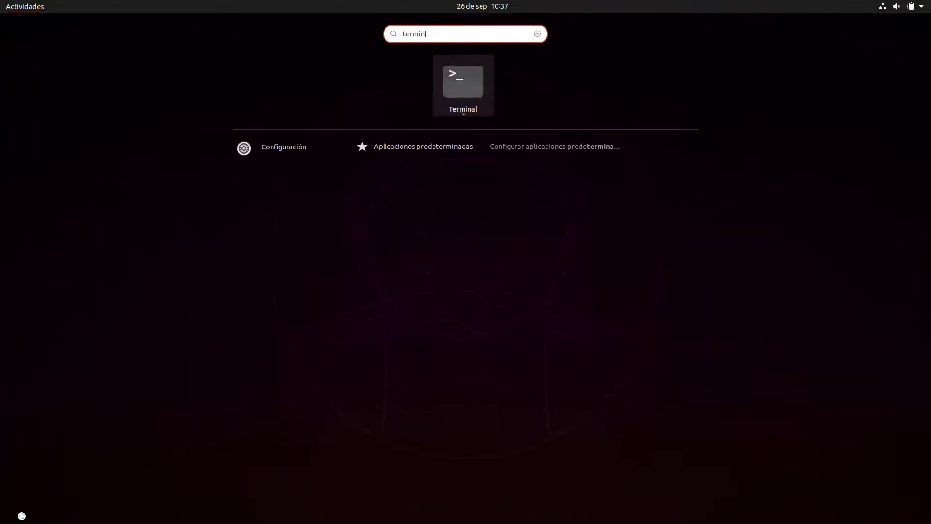
pyautogui.press('Return')
pyautogui.write('gnome-shell --version')
pyautogui.press('Return')
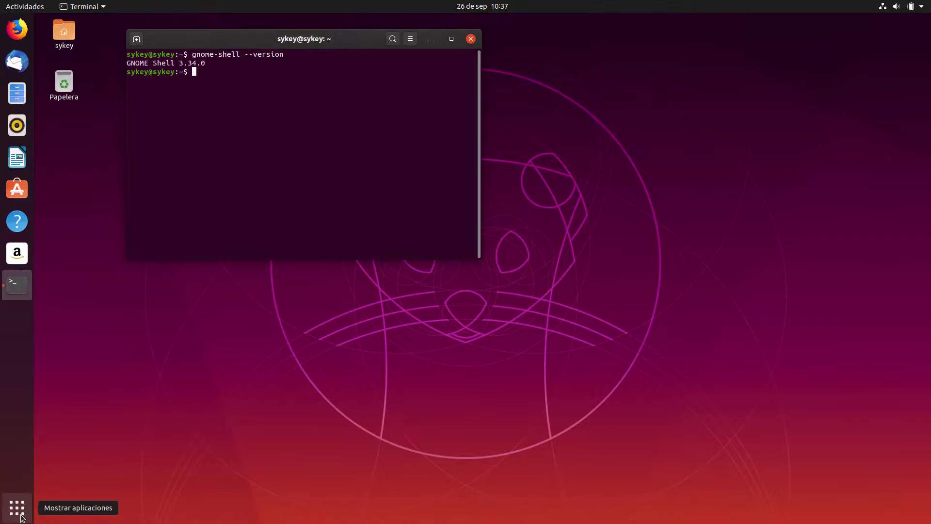
# View the Terminal application's own About information and dismiss it
pyautogui.click(411, 42)
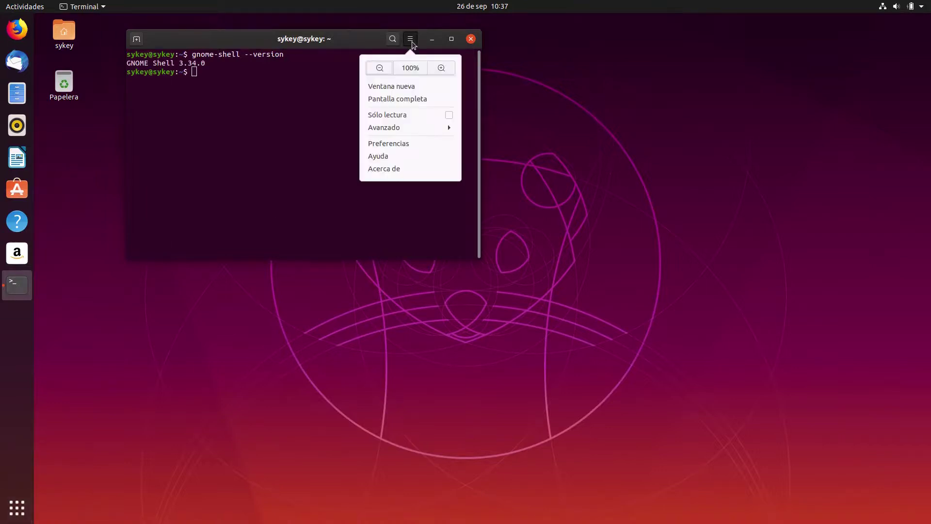
pyautogui.click(401, 169)
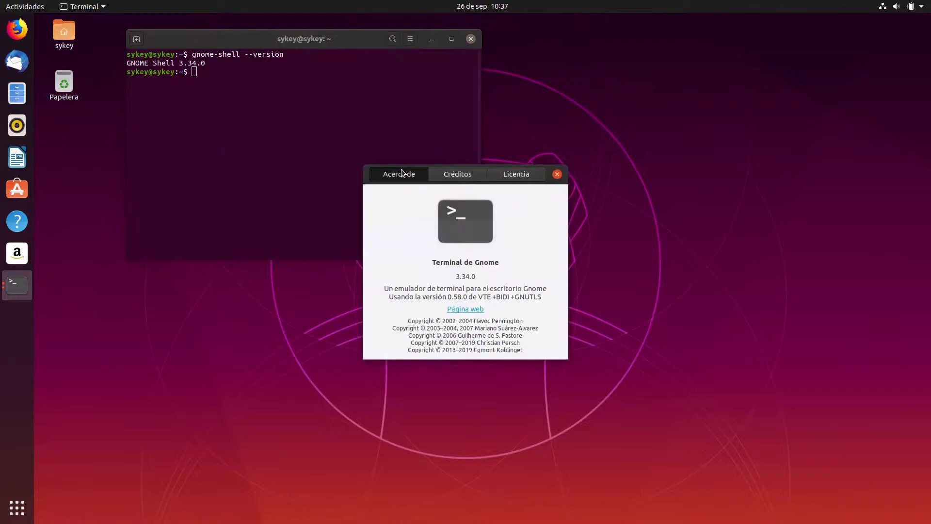
pyautogui.click(557, 174)
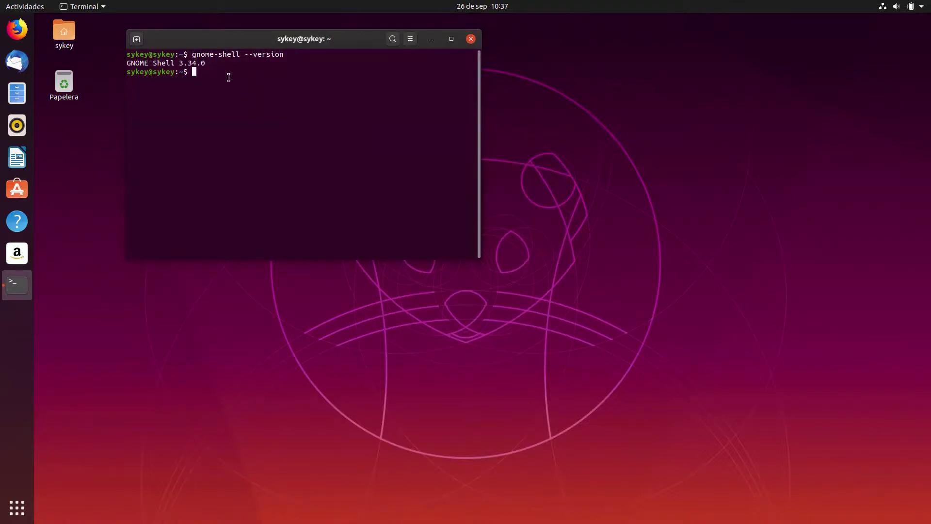
# Query the kernel release with uname -r and close Terminal
pyautogui.write('uname -r')
pyautogui.press('Return')
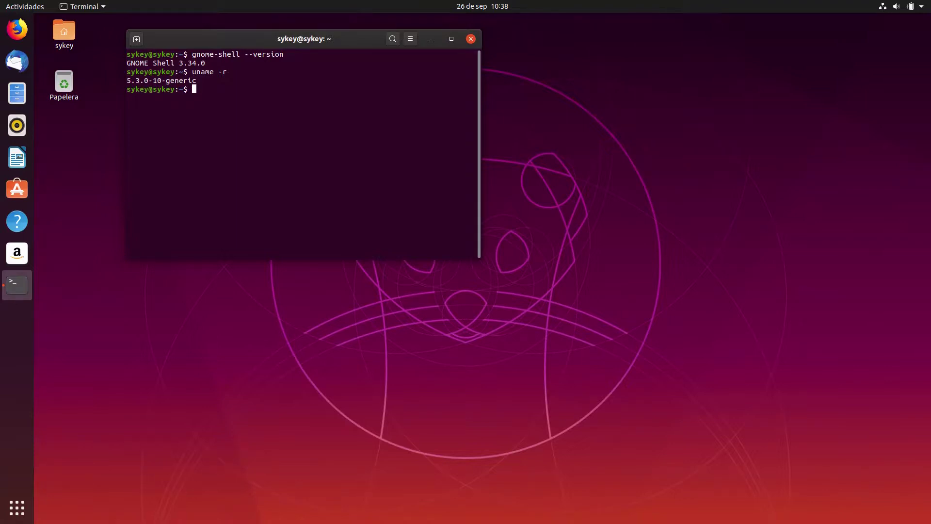
pyautogui.click(471, 39)
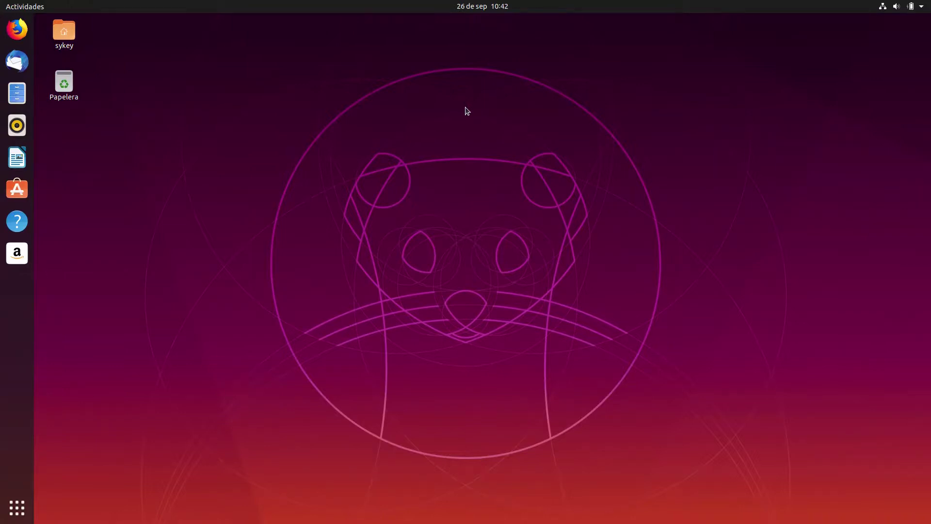
# Search Software de Ubuntu for snapcraft, view the snapcraft package's details page and close the store
pyautogui.click(25, 191)
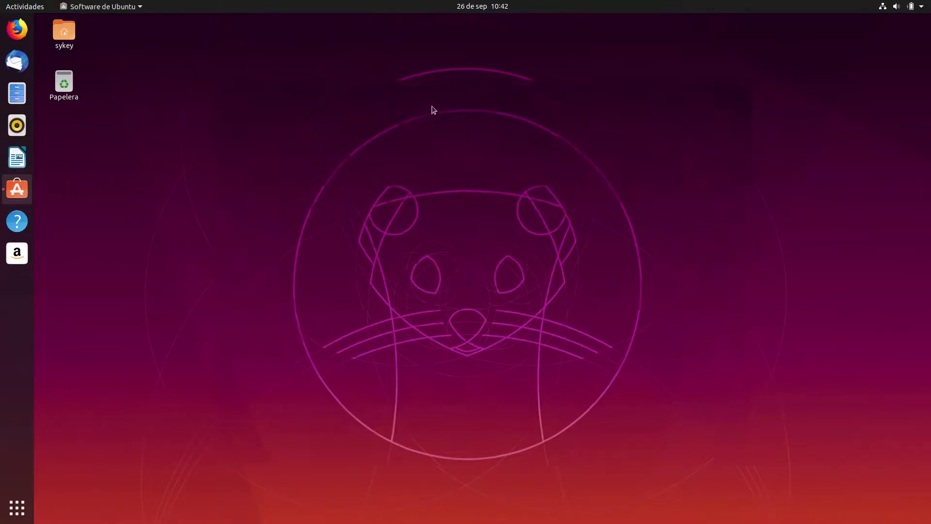
pyautogui.click(684, 58)
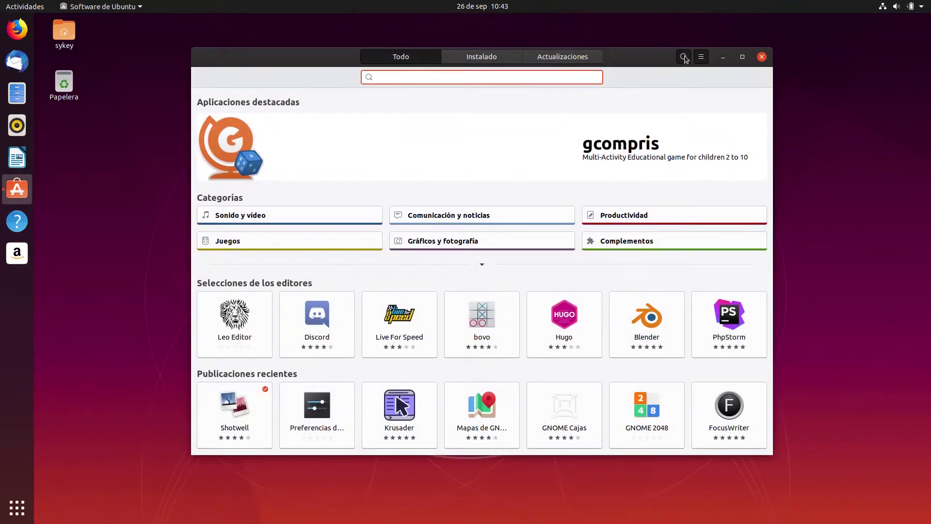
pyautogui.write('snapcraft')
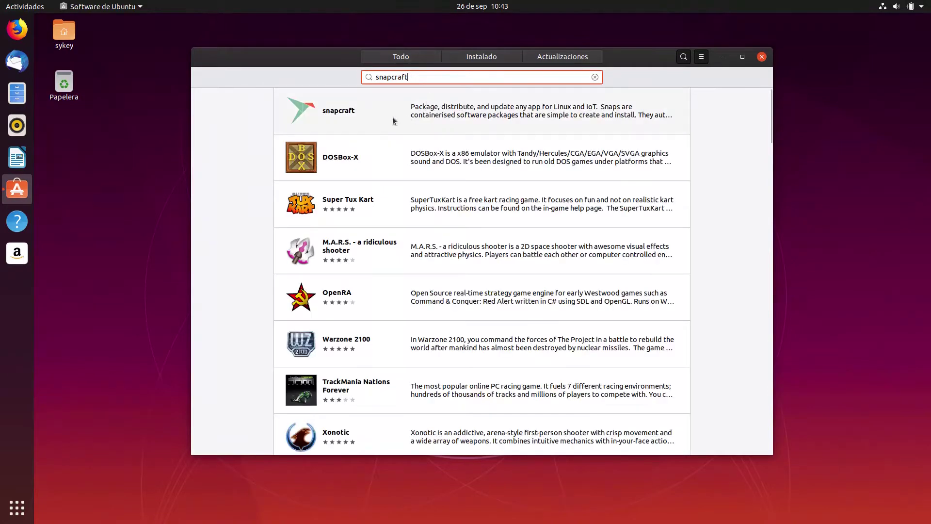
pyautogui.click(367, 115)
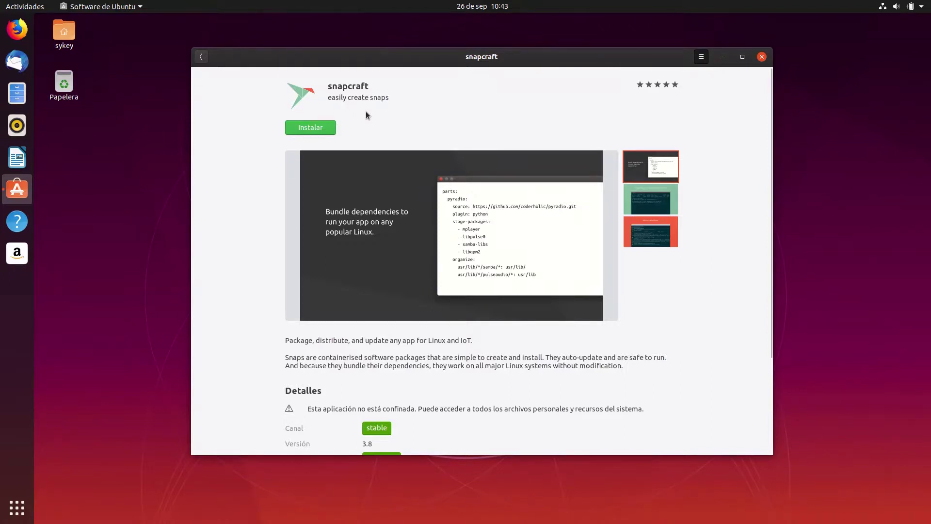
pyautogui.click(762, 57)
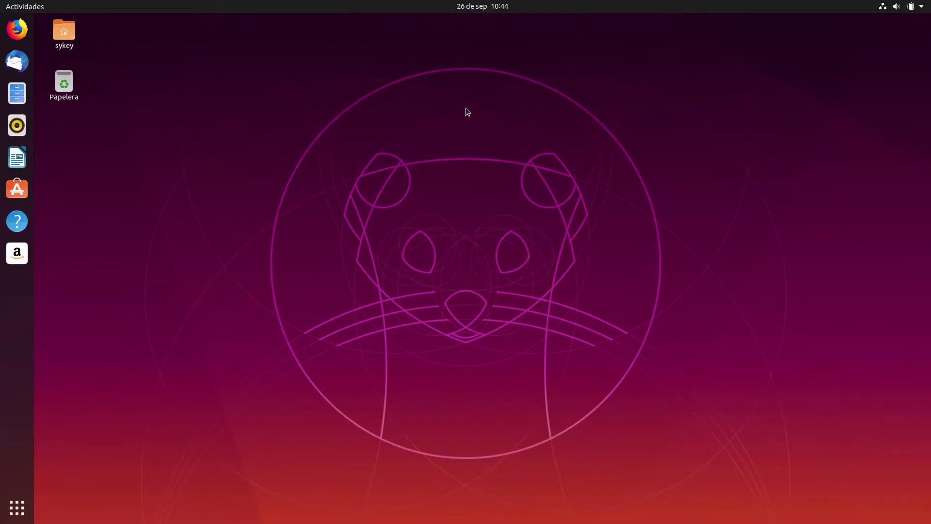
# Open Terminal and display the memory and swap usage with the free command
pyautogui.click(14, 510)
pyautogui.write('termin')
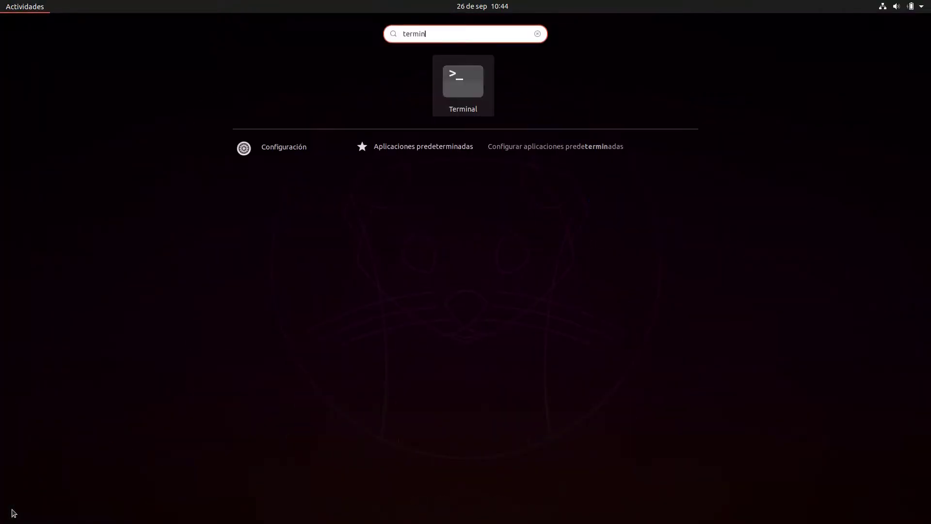
pyautogui.press('Return')
pyautogui.write('free')
pyautogui.press('Return')
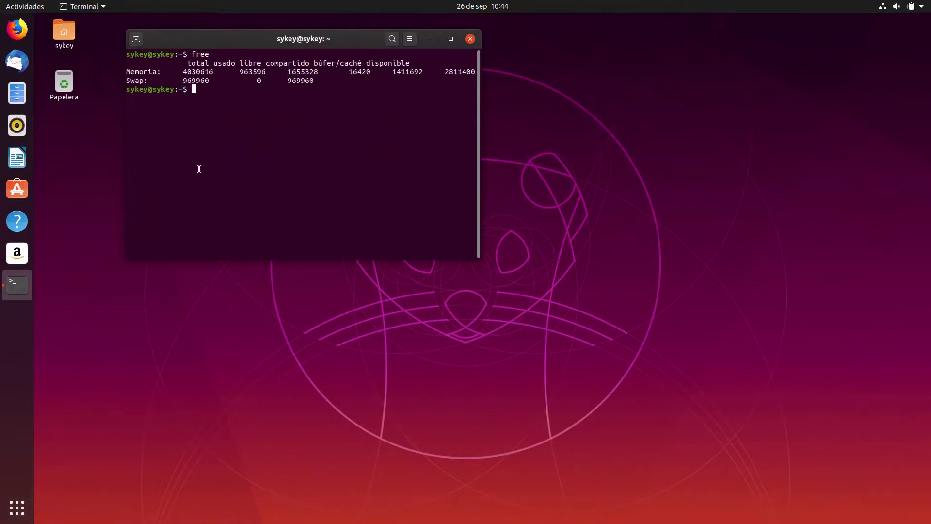
# Search the installed applications for the system monitor and open Monitor del sistema to view its CPU, memory and network resource graphs
pyautogui.click(18, 507)
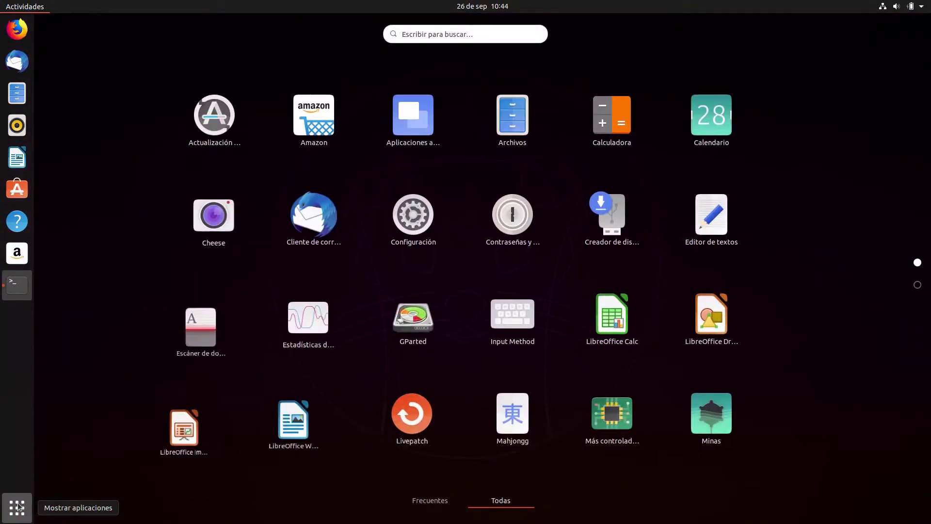
pyautogui.write('monitr')
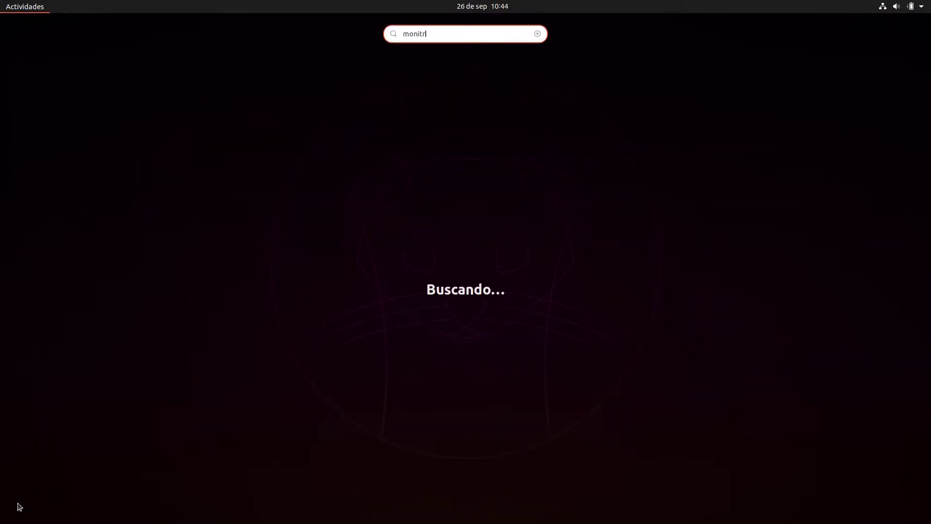
pyautogui.press('BackSpace')
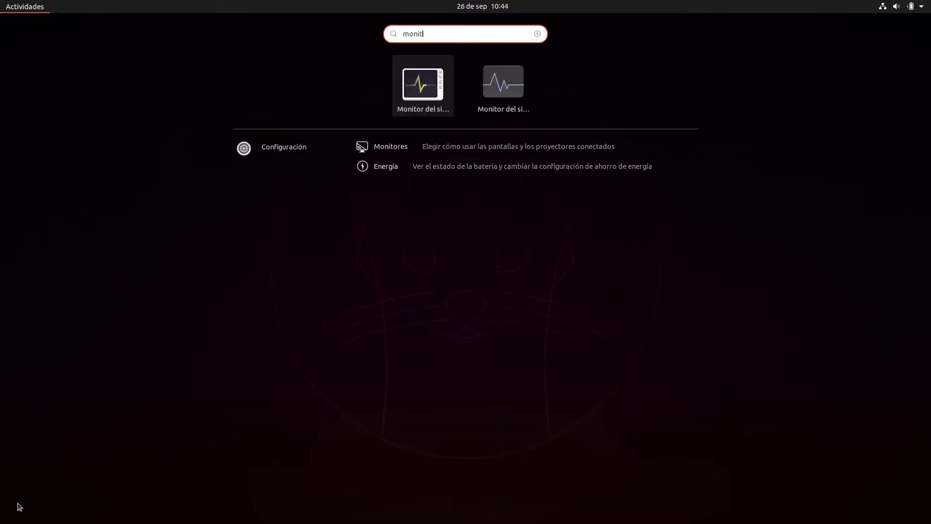
pyautogui.click(424, 88)
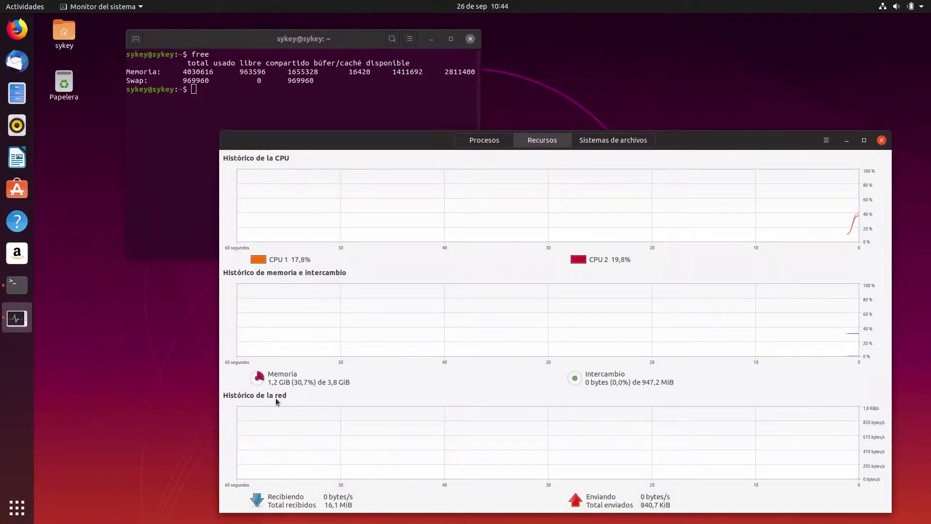
# Return to Terminal and run the free command again to compare memory usage with the system monitor
pyautogui.click(220, 111)
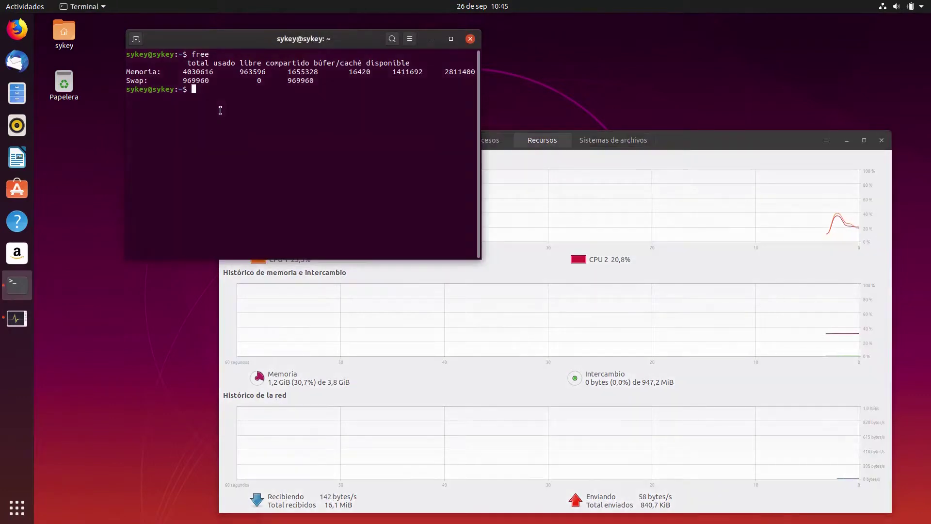
pyautogui.write('free')
pyautogui.press('Return')
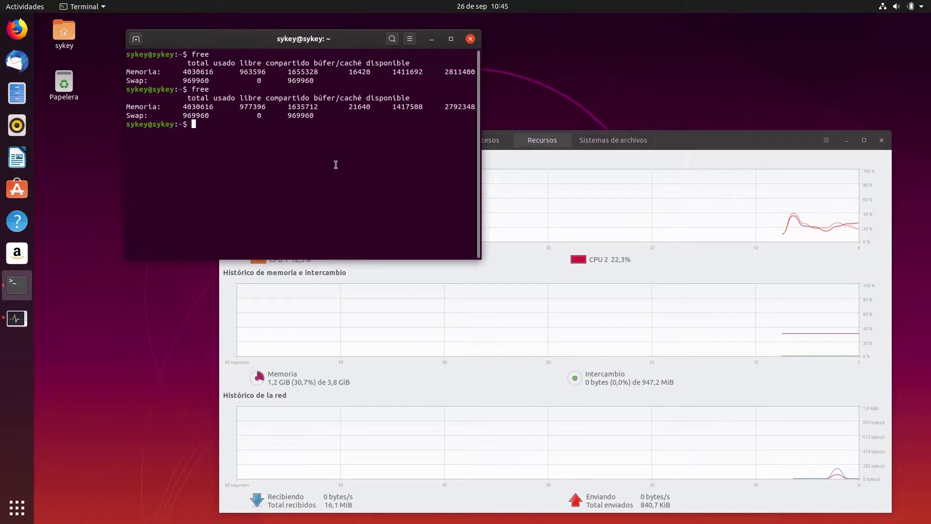
# Bring Monitor del sistema back to the front, then close both it and the Terminal window
pyautogui.click(716, 141)
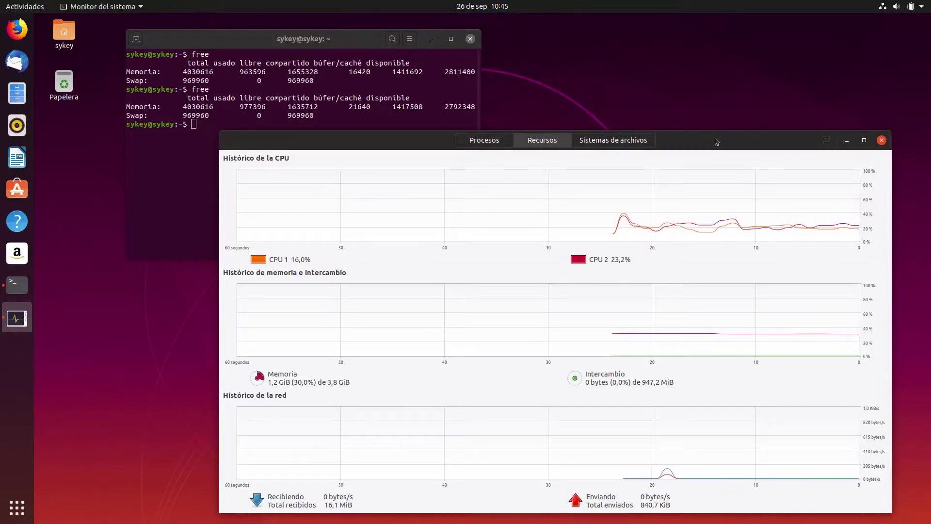
pyautogui.click(882, 140)
pyautogui.click(470, 39)
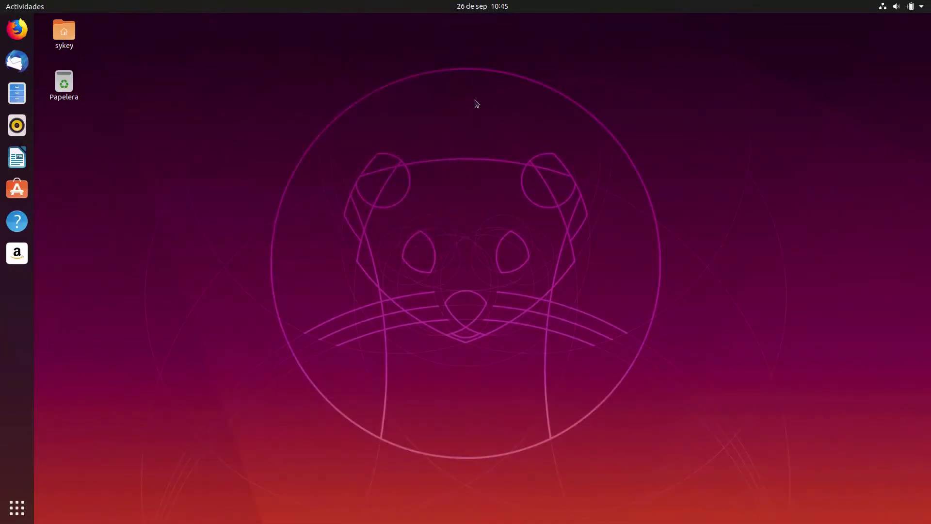